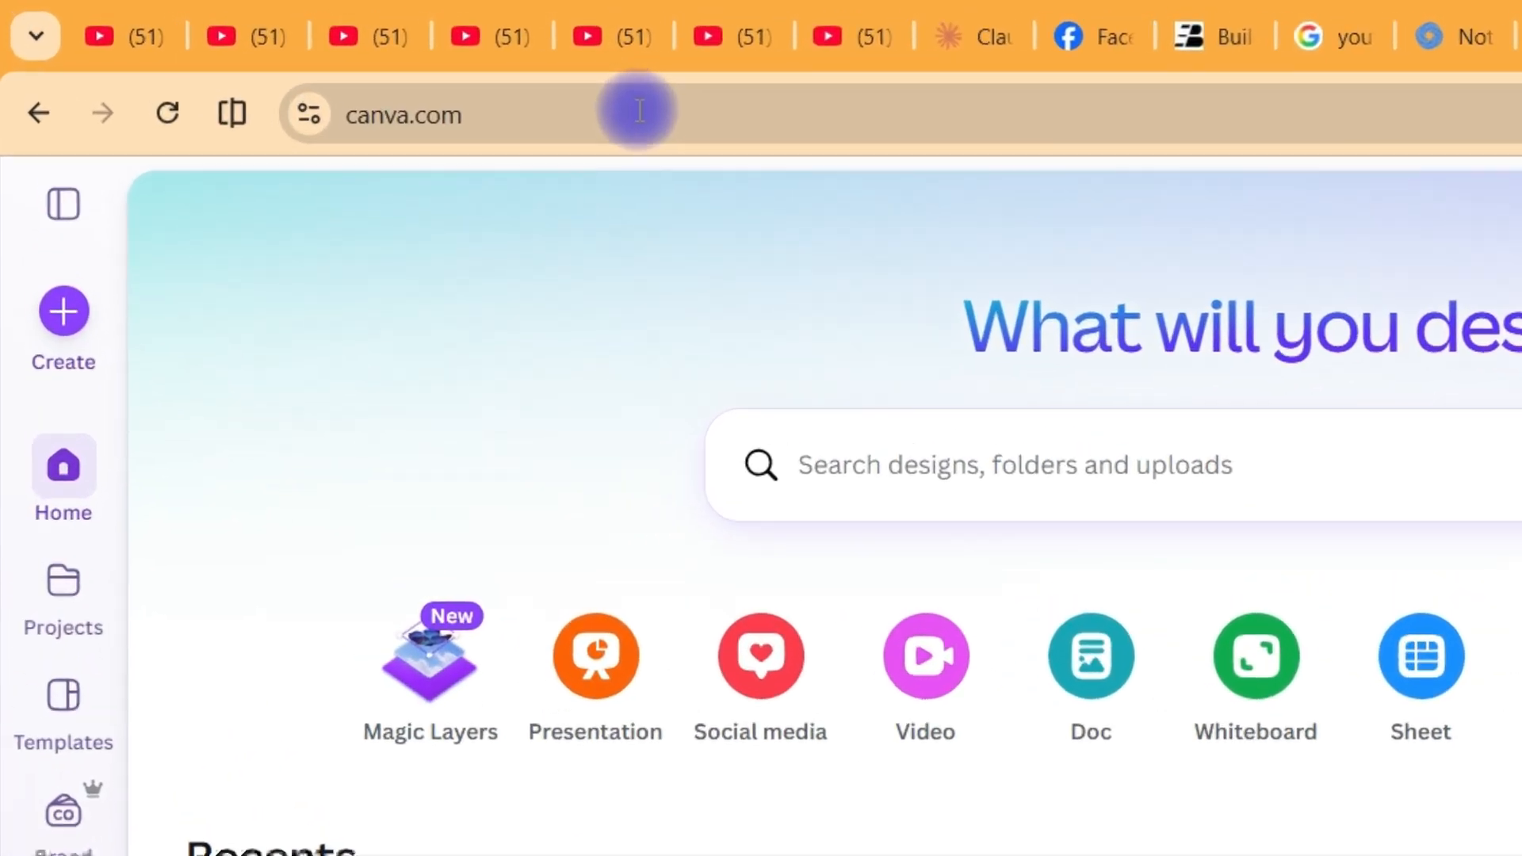
Create a new landscape video design at 1920 × 1080 px in Canva
{"action": "left_click", "coordinate": [351, 64]}
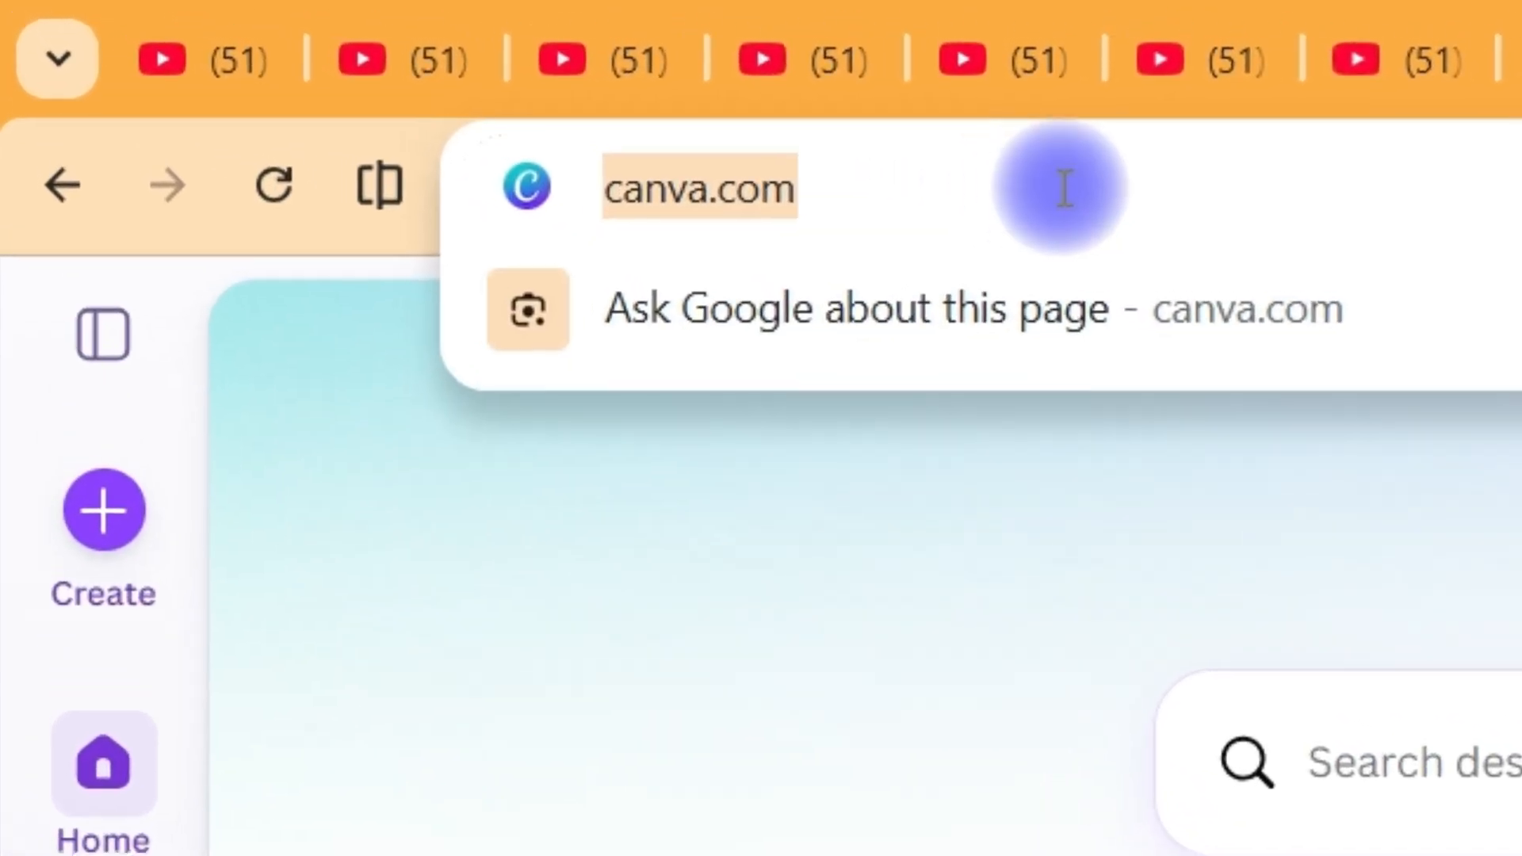
{"action": "left_click", "coordinate": [965, 669]}
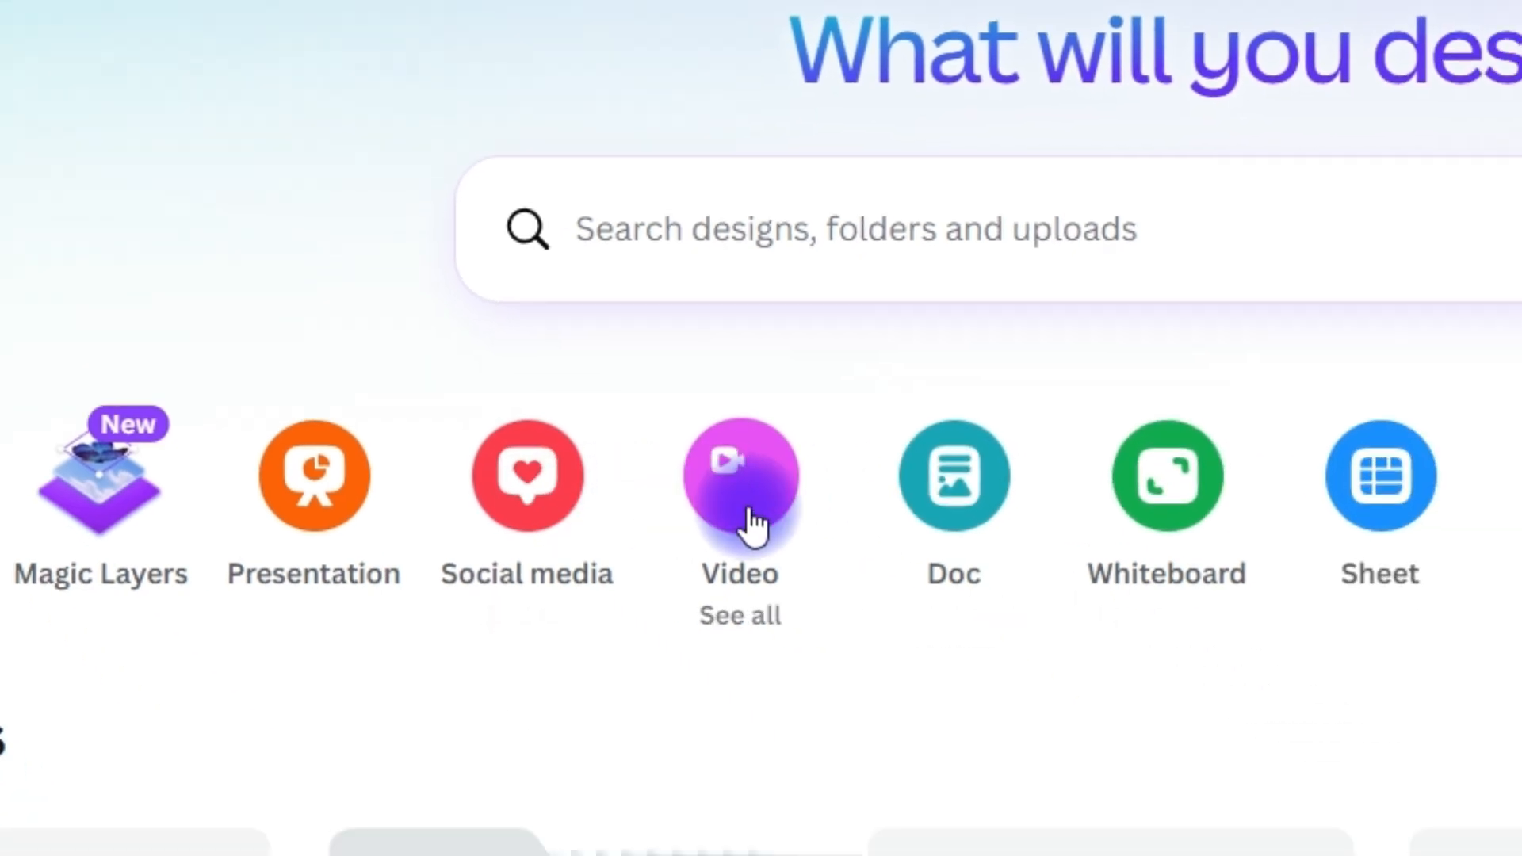
{"action": "left_click", "coordinate": [750, 511]}
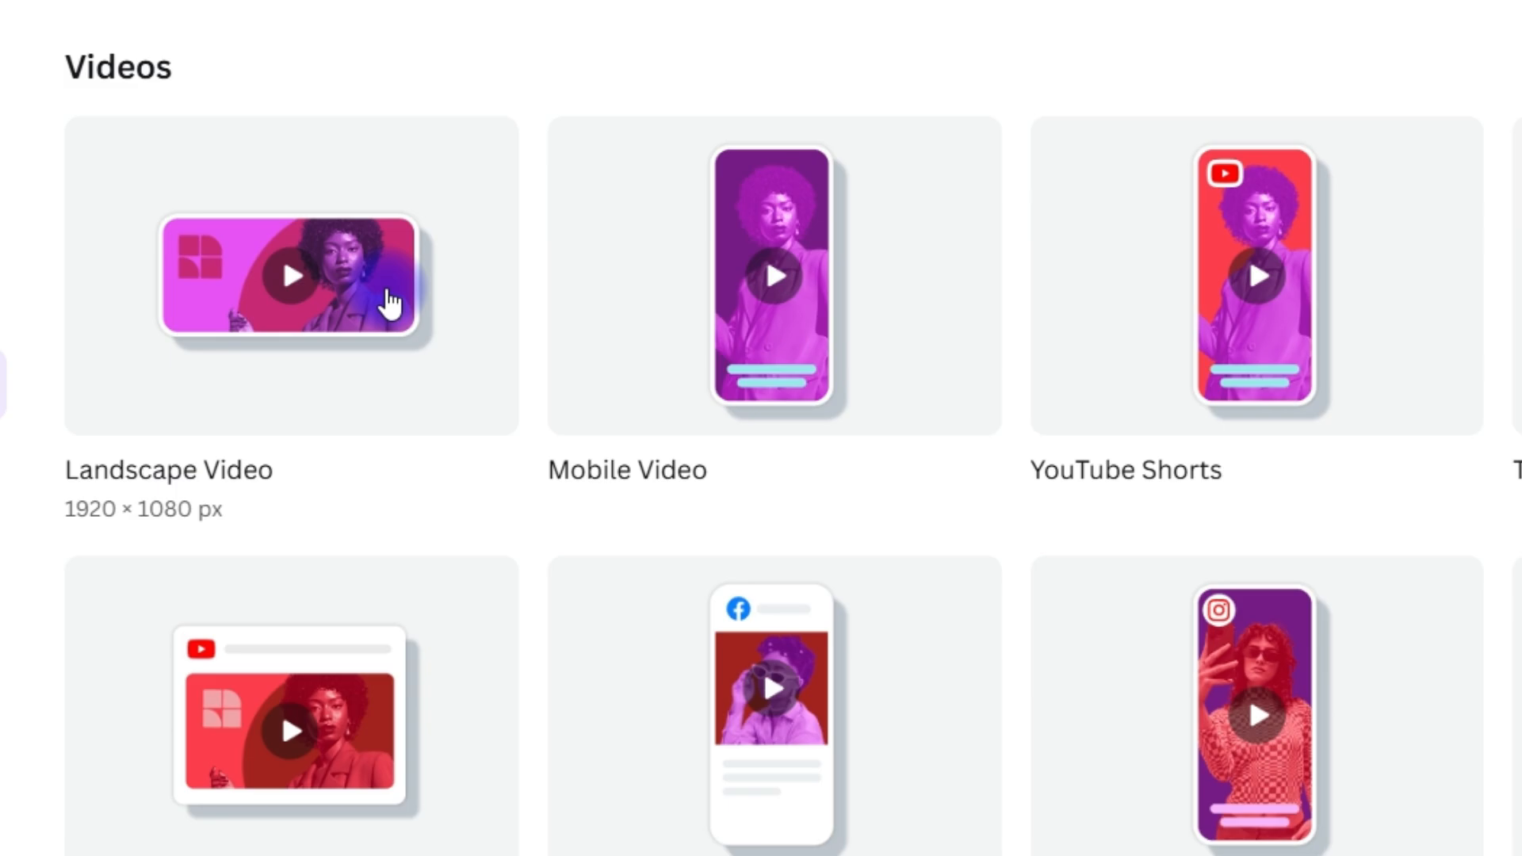
{"action": "left_click", "coordinate": [387, 290]}
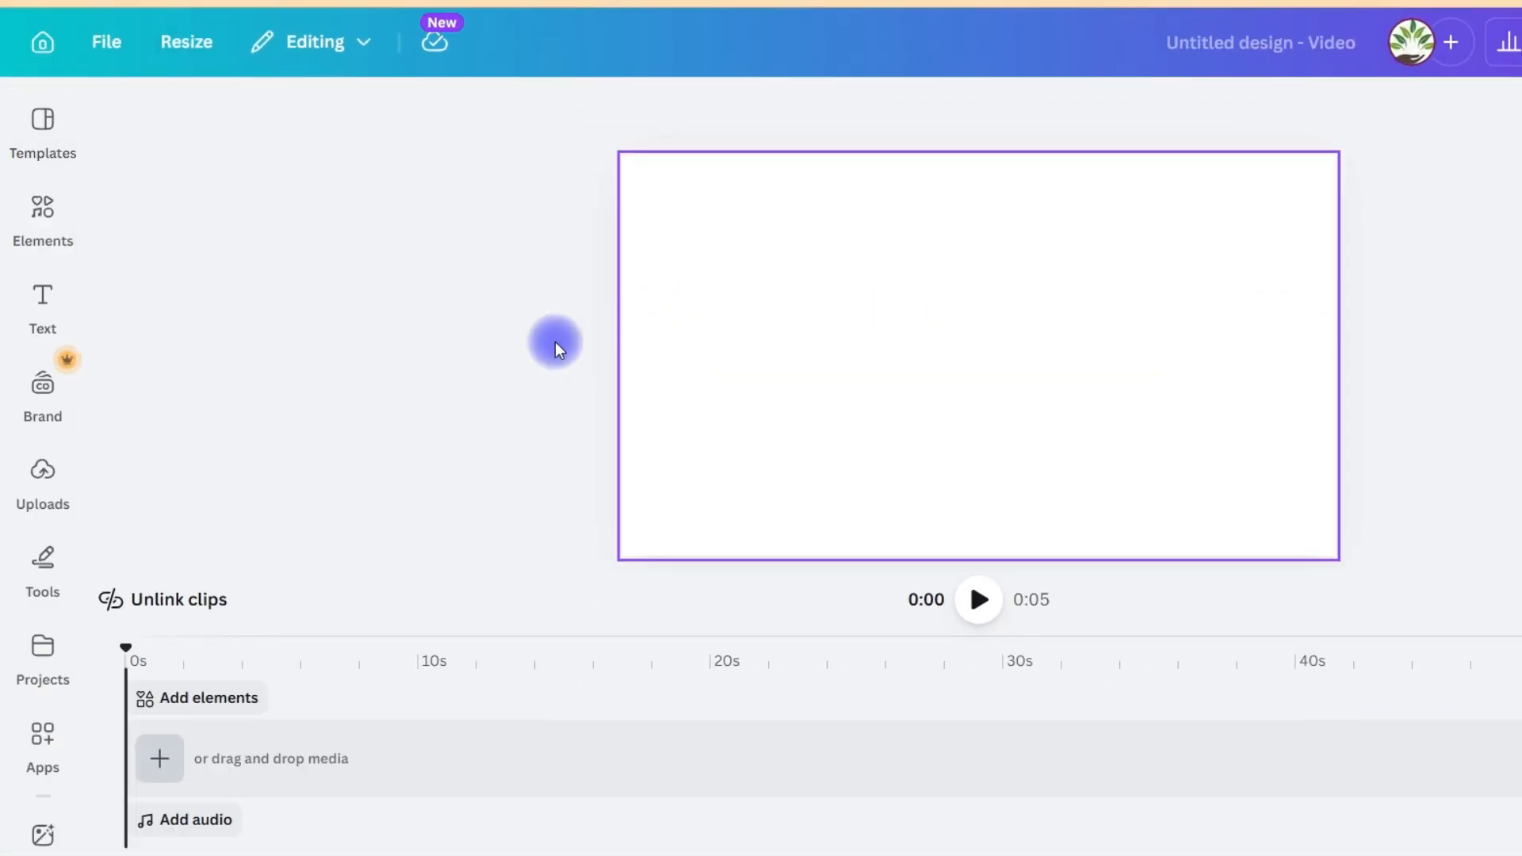
Upload the file Video 1 from the Desktop folder 2026 Videos > April Videos > resources
{"action": "left_click", "coordinate": [43, 303]}
{"action": "left_click", "coordinate": [36, 393]}
{"action": "left_click", "coordinate": [43, 475]}
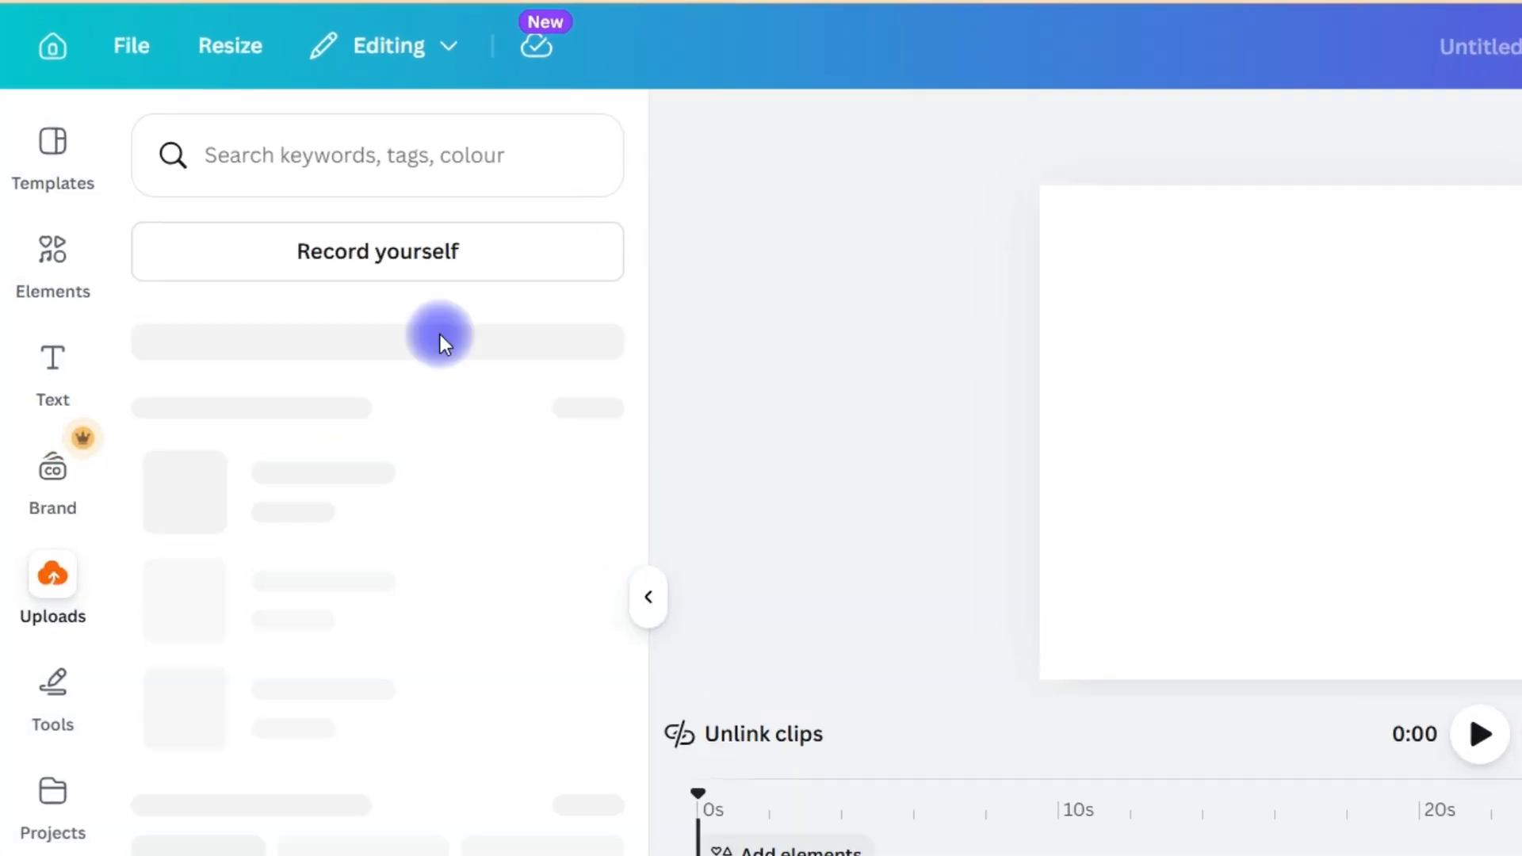
{"action": "left_click", "coordinate": [409, 242]}
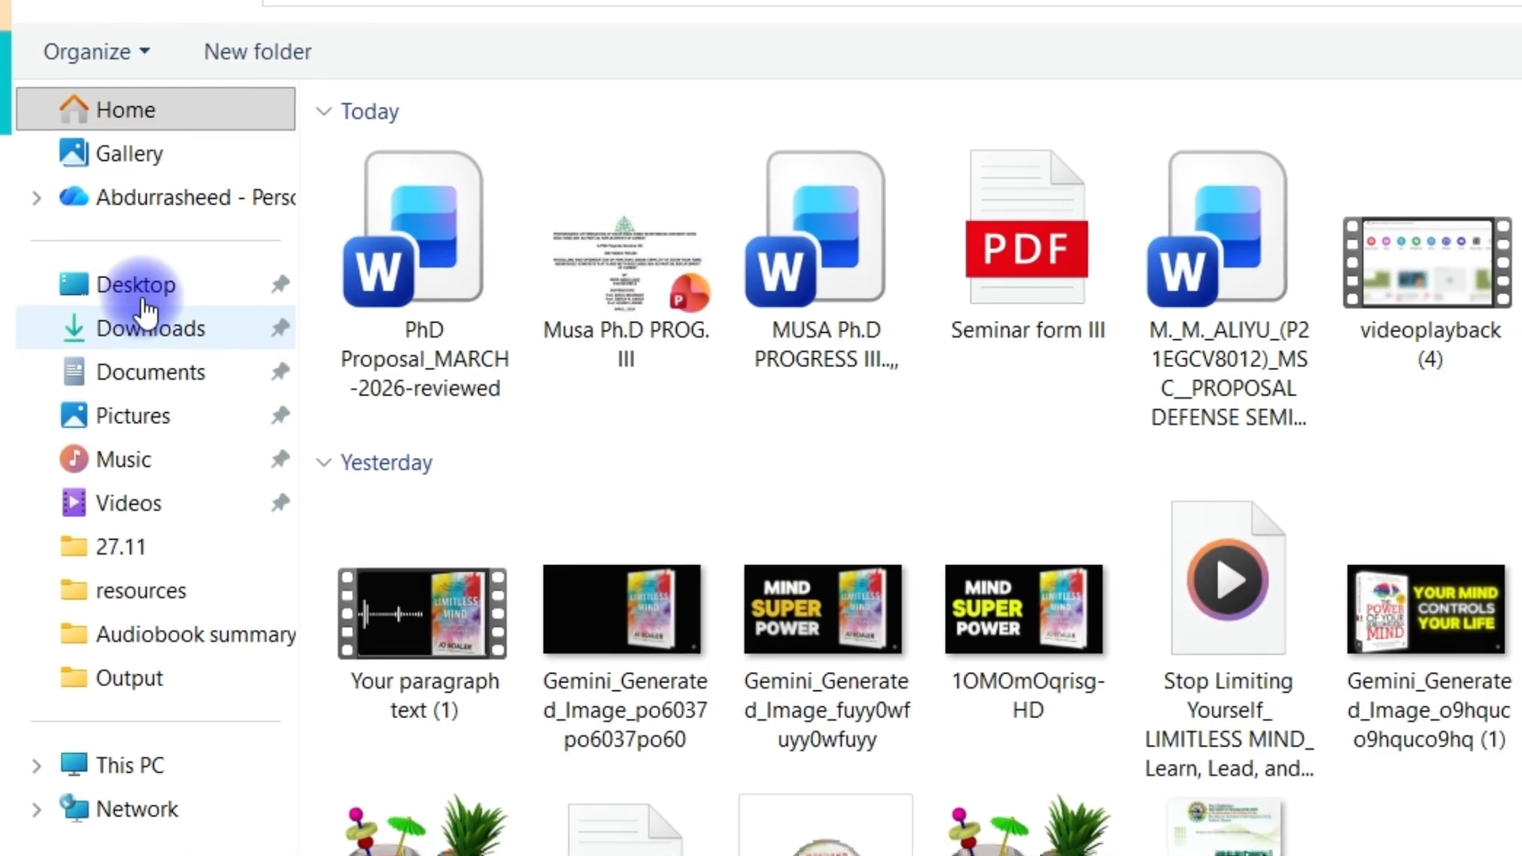
{"action": "left_click", "coordinate": [137, 287]}
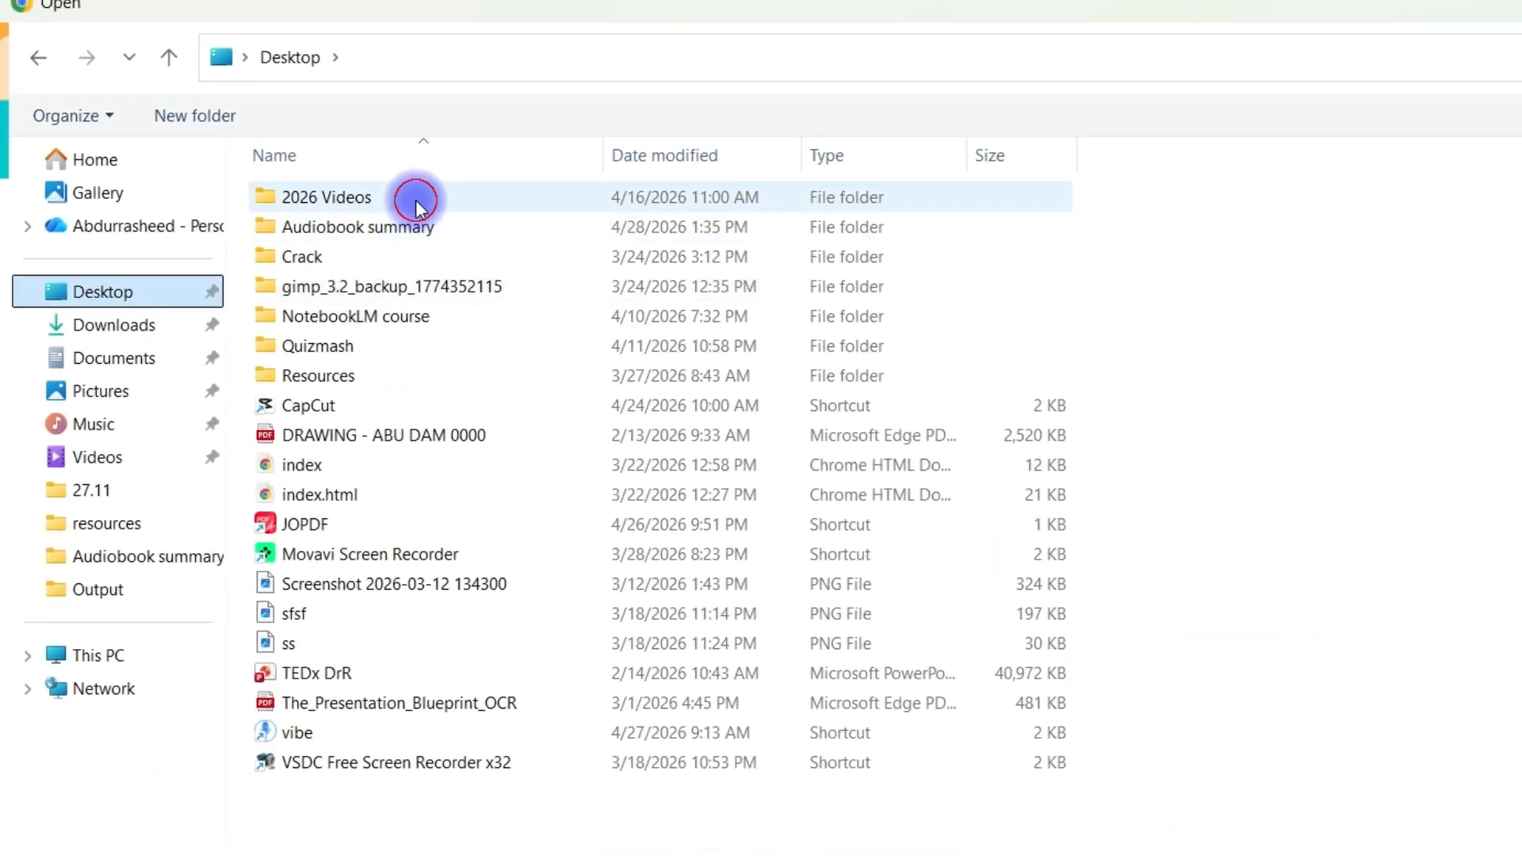
{"action": "double_click", "coordinate": [418, 206]}
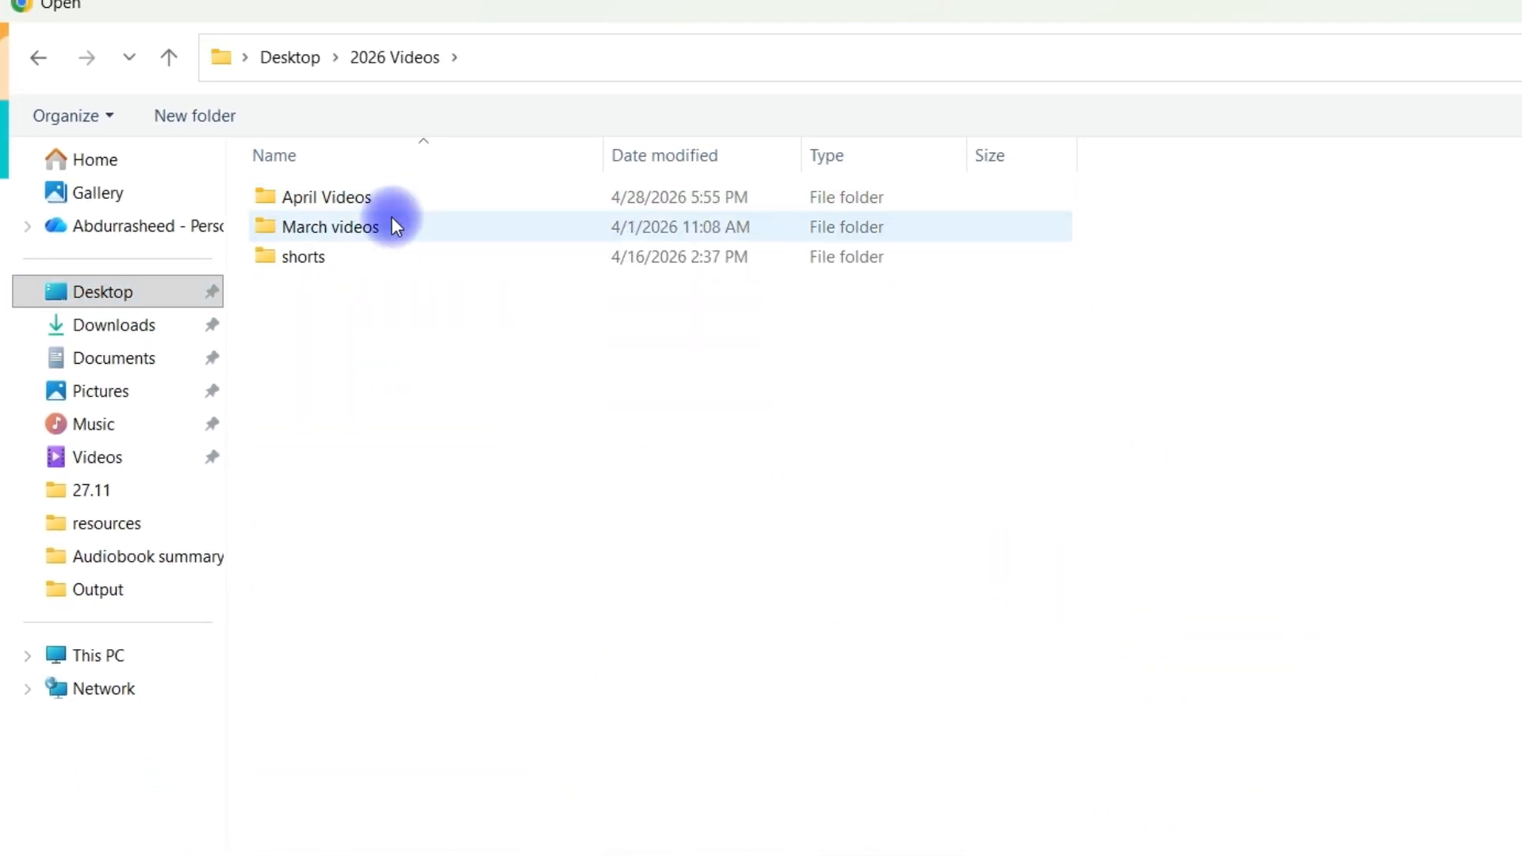
{"action": "double_click", "coordinate": [393, 199]}
{"action": "double_click", "coordinate": [311, 435]}
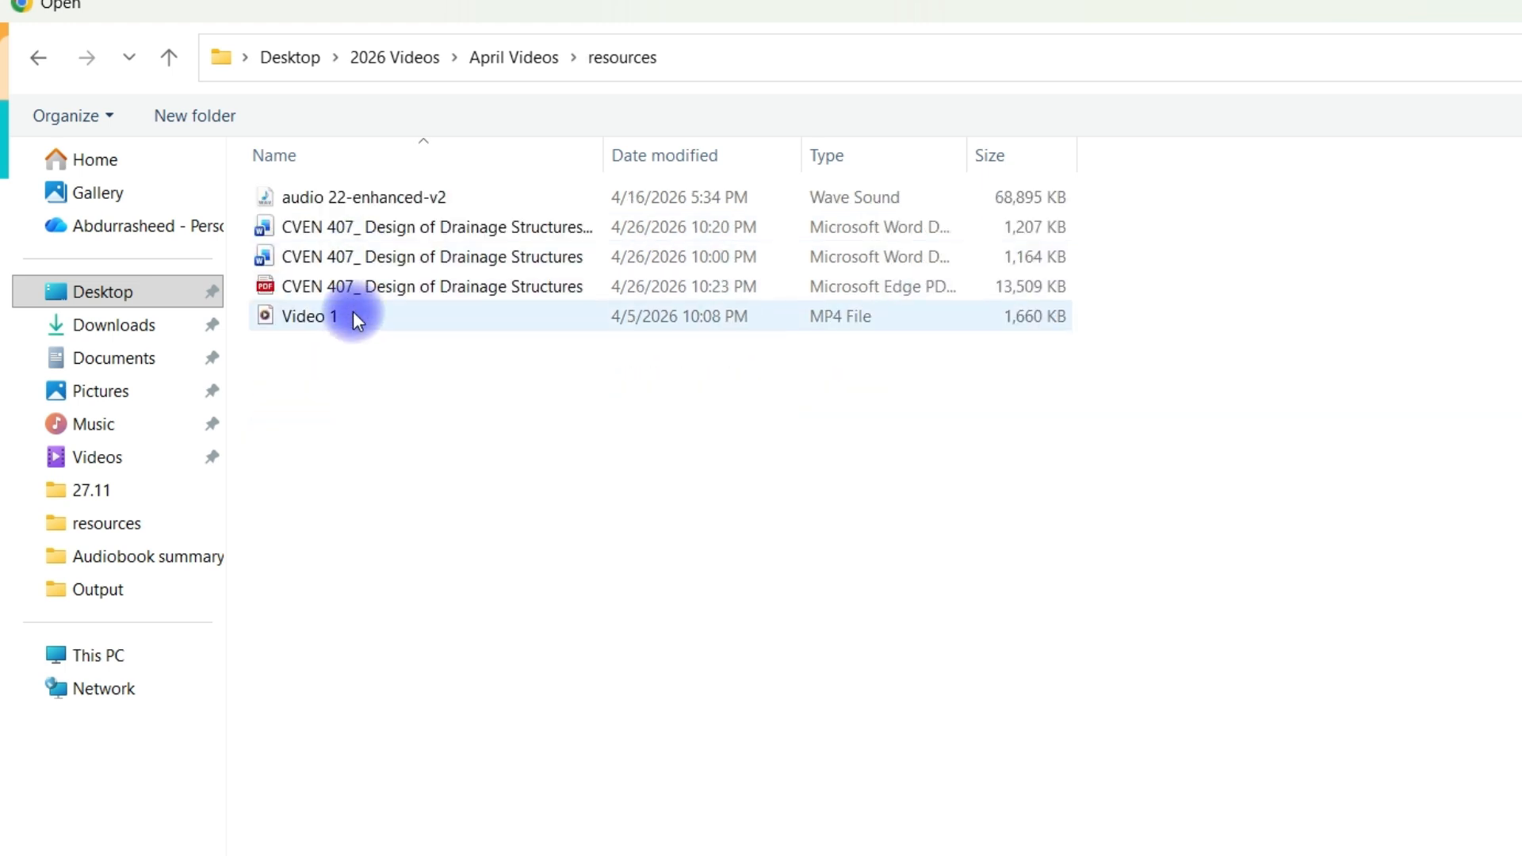
{"action": "left_click", "coordinate": [353, 312]}
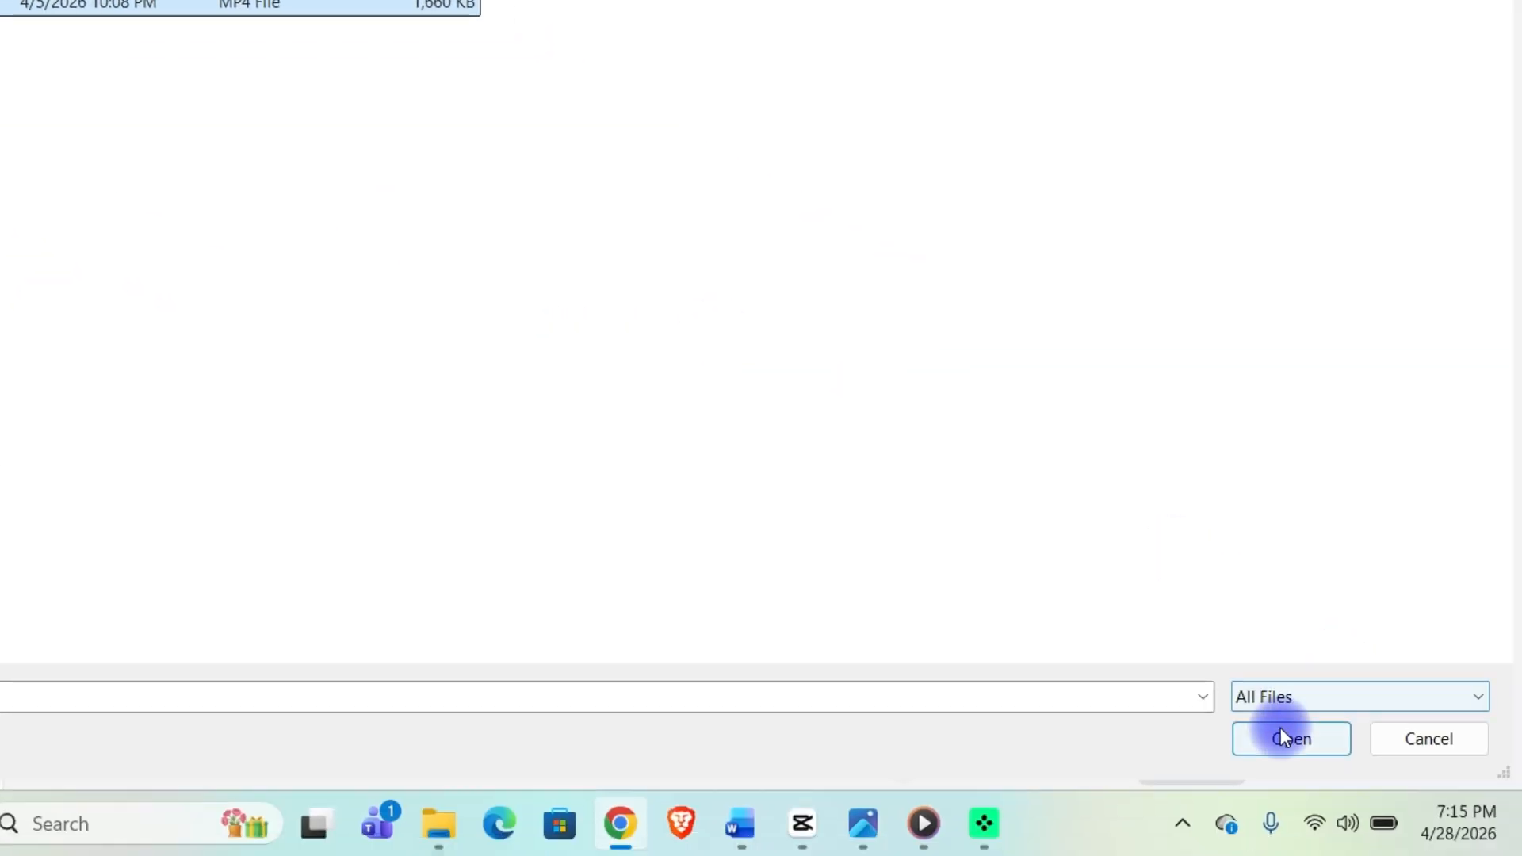
{"action": "left_click", "coordinate": [1281, 733]}
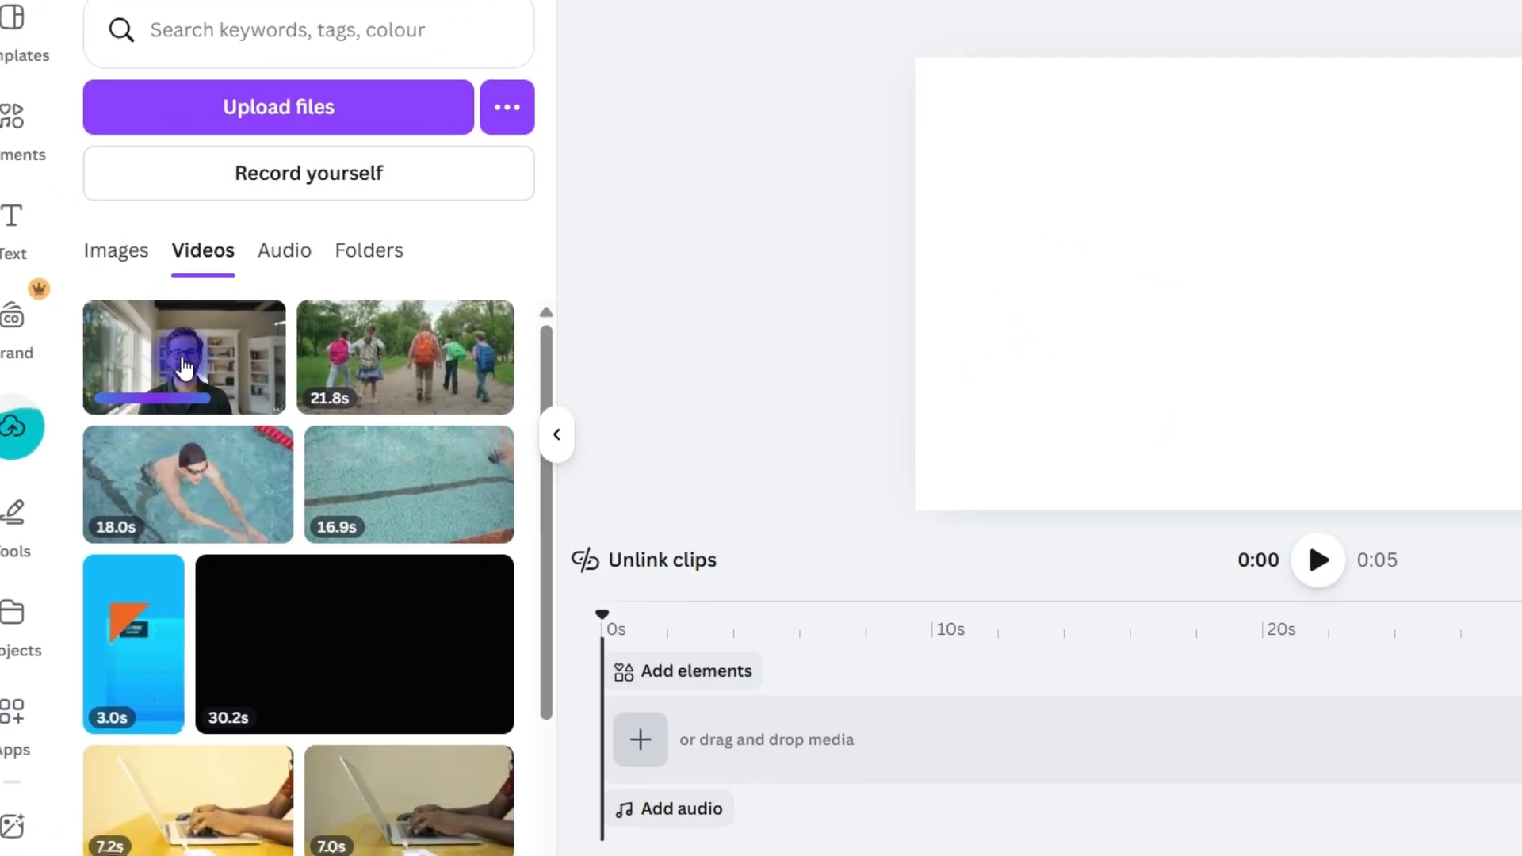
Add the uploaded Video 1 clip to the timeline and play it
{"action": "left_click", "coordinate": [220, 376]}
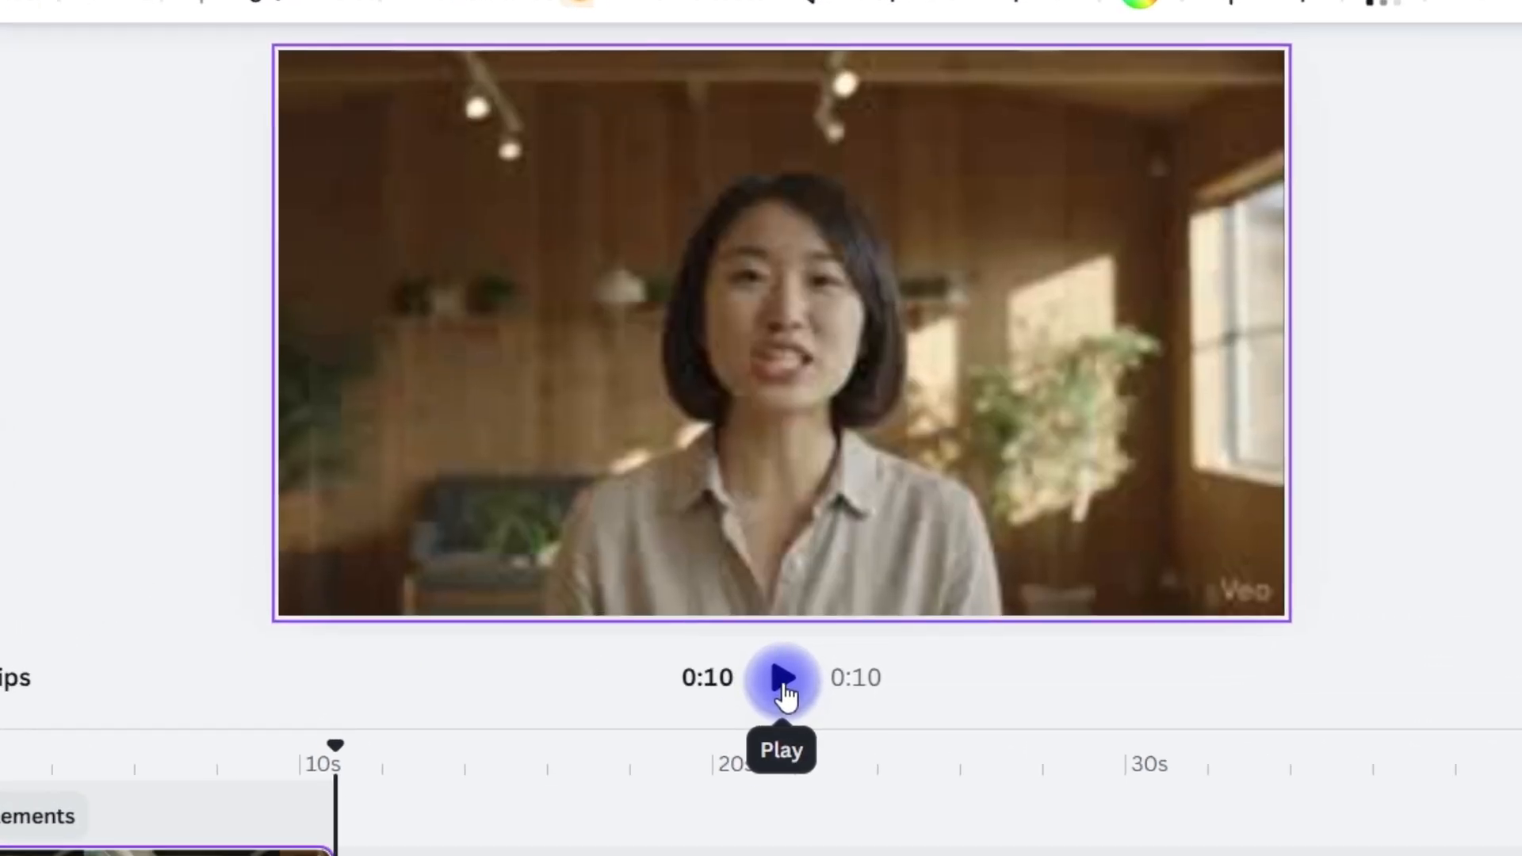
{"action": "left_click", "coordinate": [799, 555]}
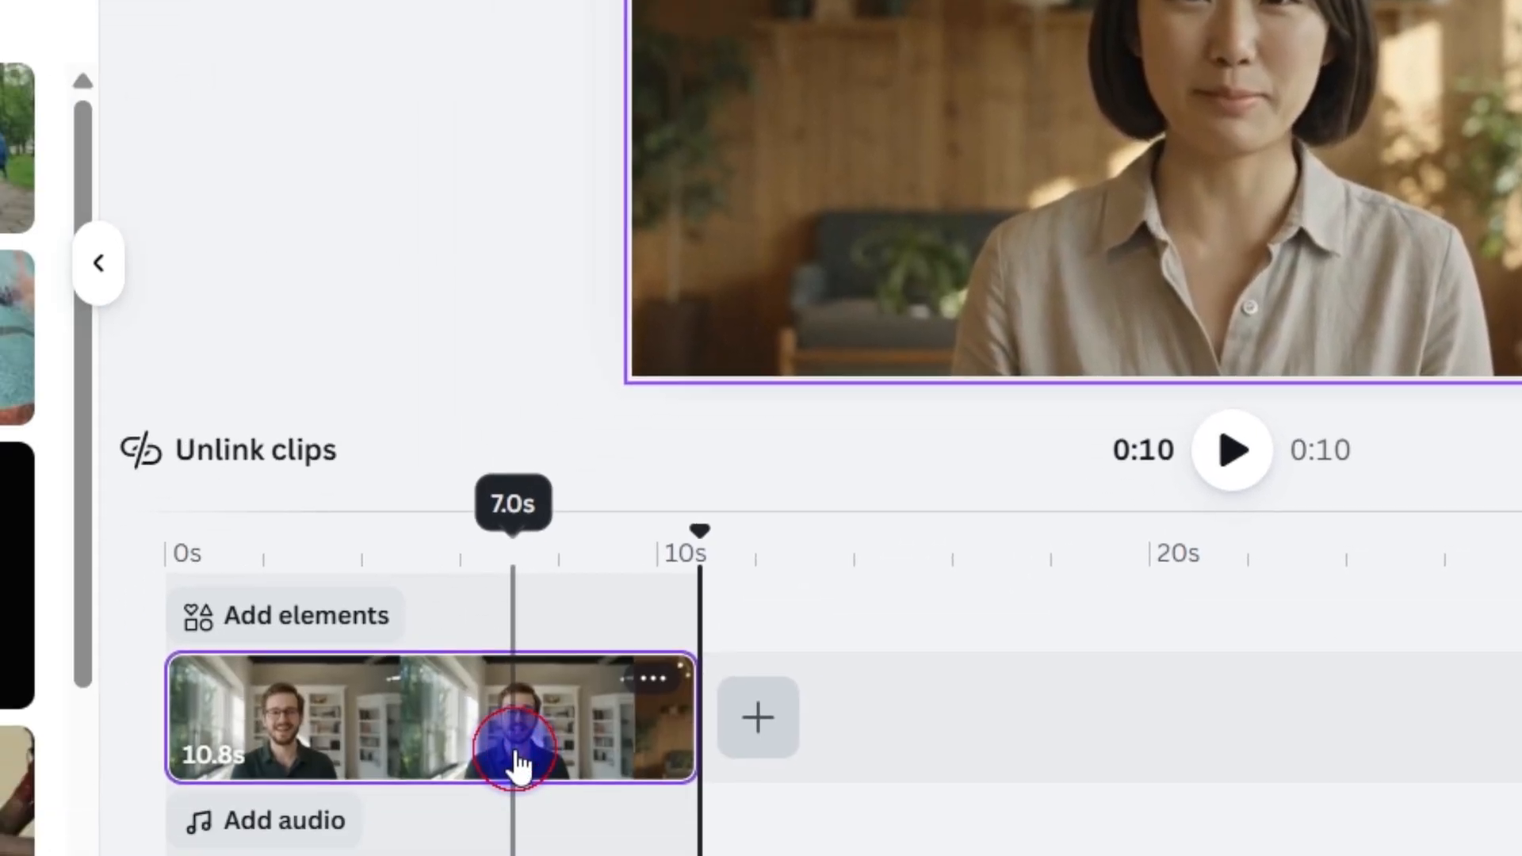
Open the caption styles for the selected clip and choose the Bold Lime style
{"action": "left_click", "coordinate": [516, 746]}
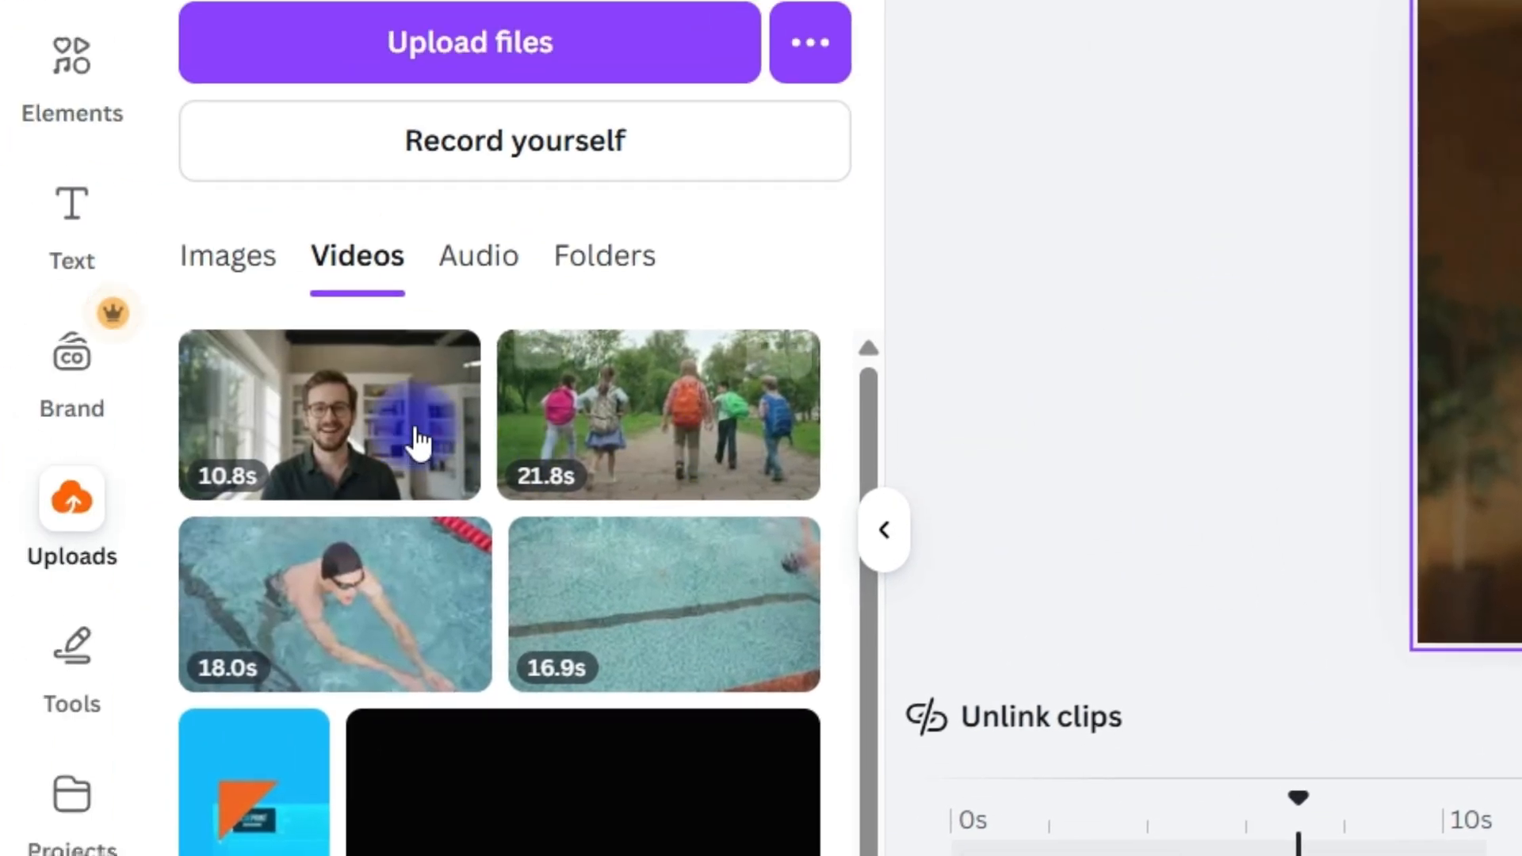
{"action": "left_click", "coordinate": [29, 184]}
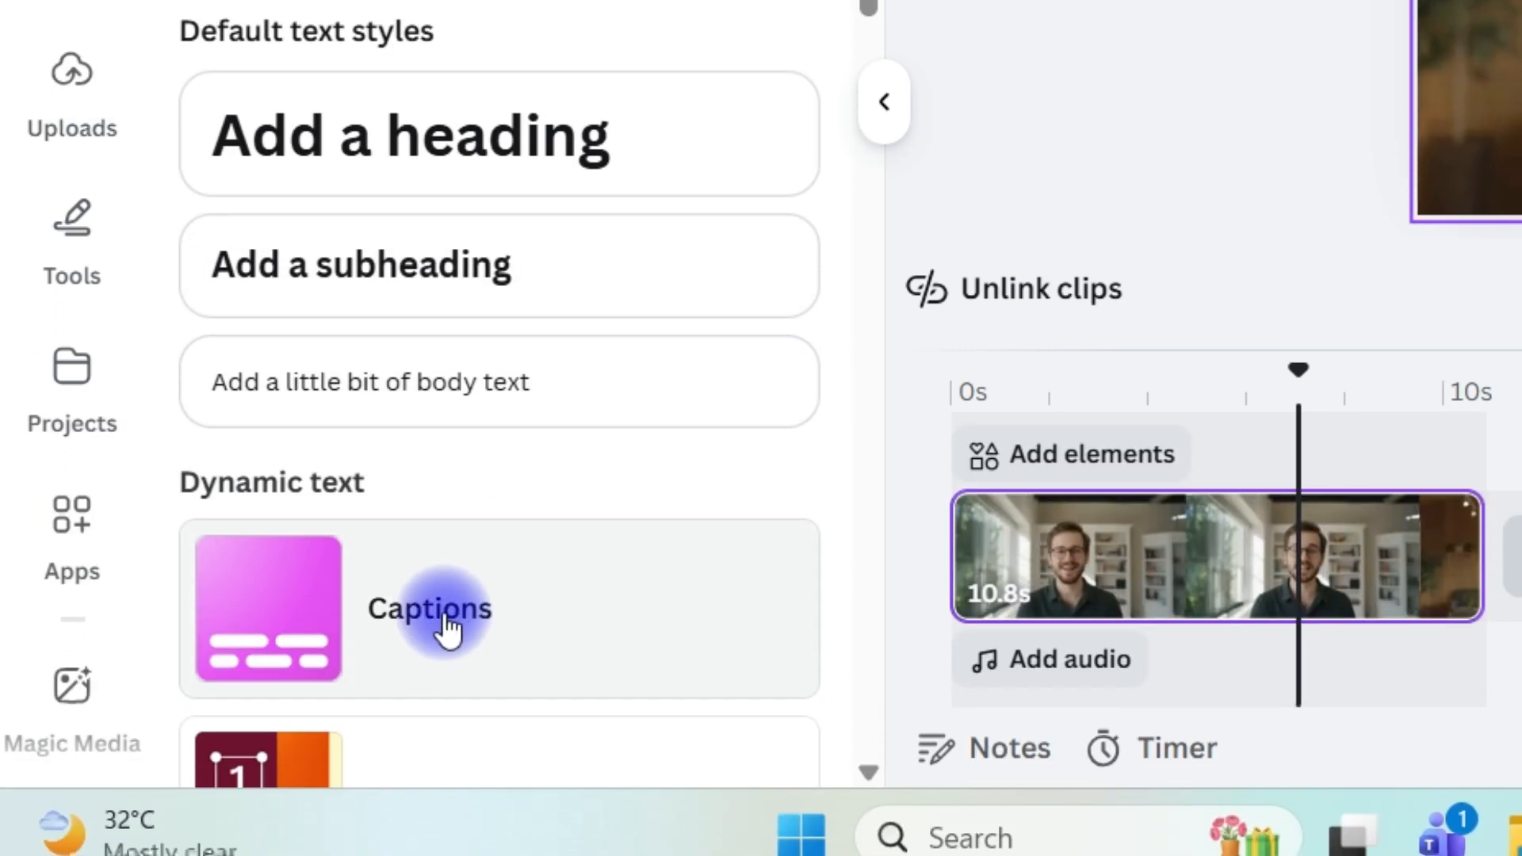
{"action": "left_click", "coordinate": [469, 618]}
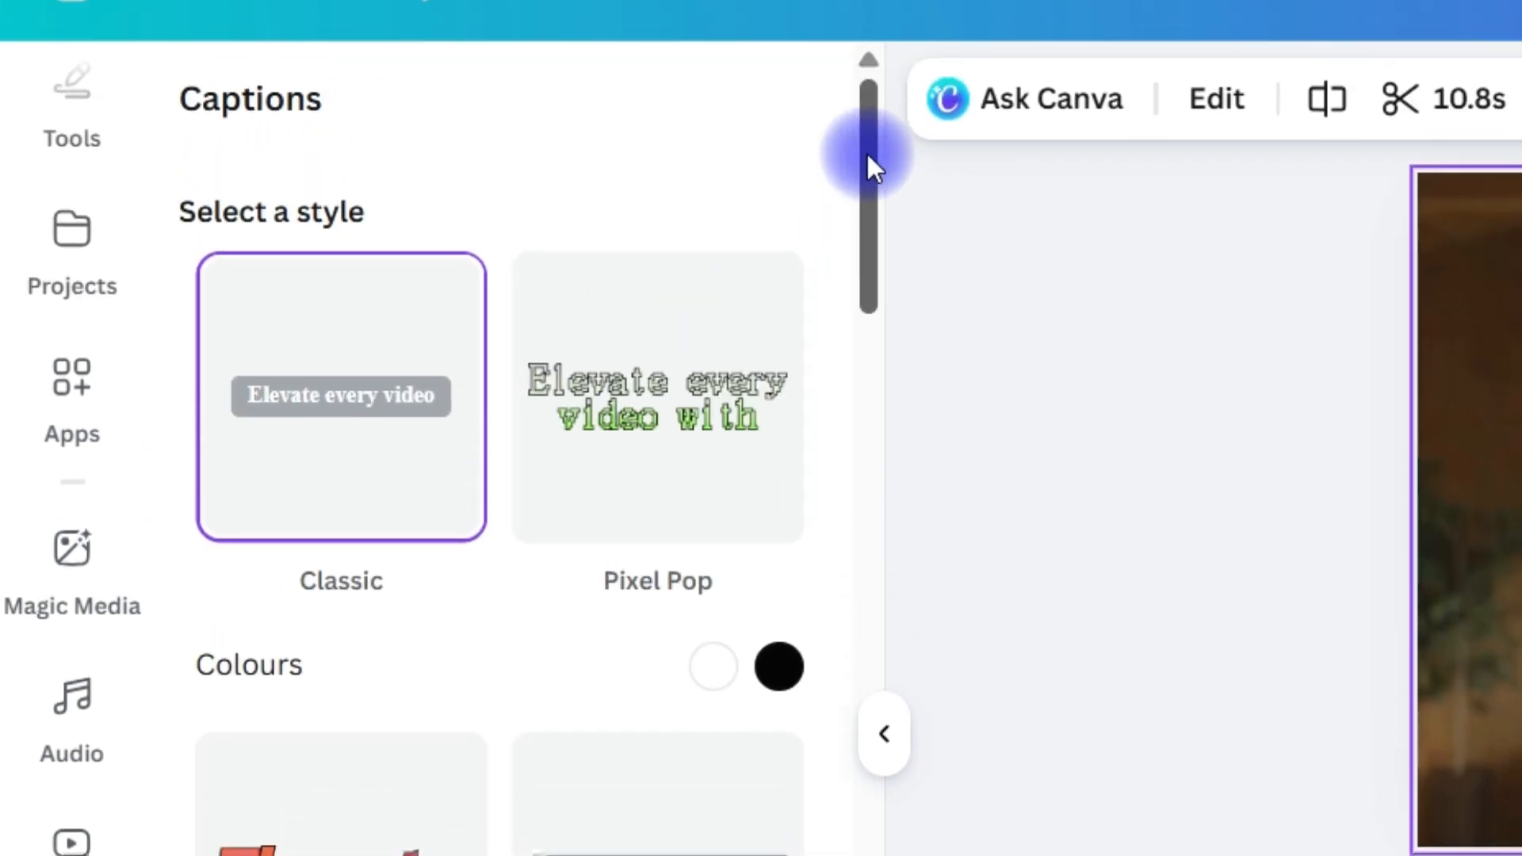
{"action": "left_click_drag", "start_coordinate": [868, 156], "coordinate": [792, 307]}
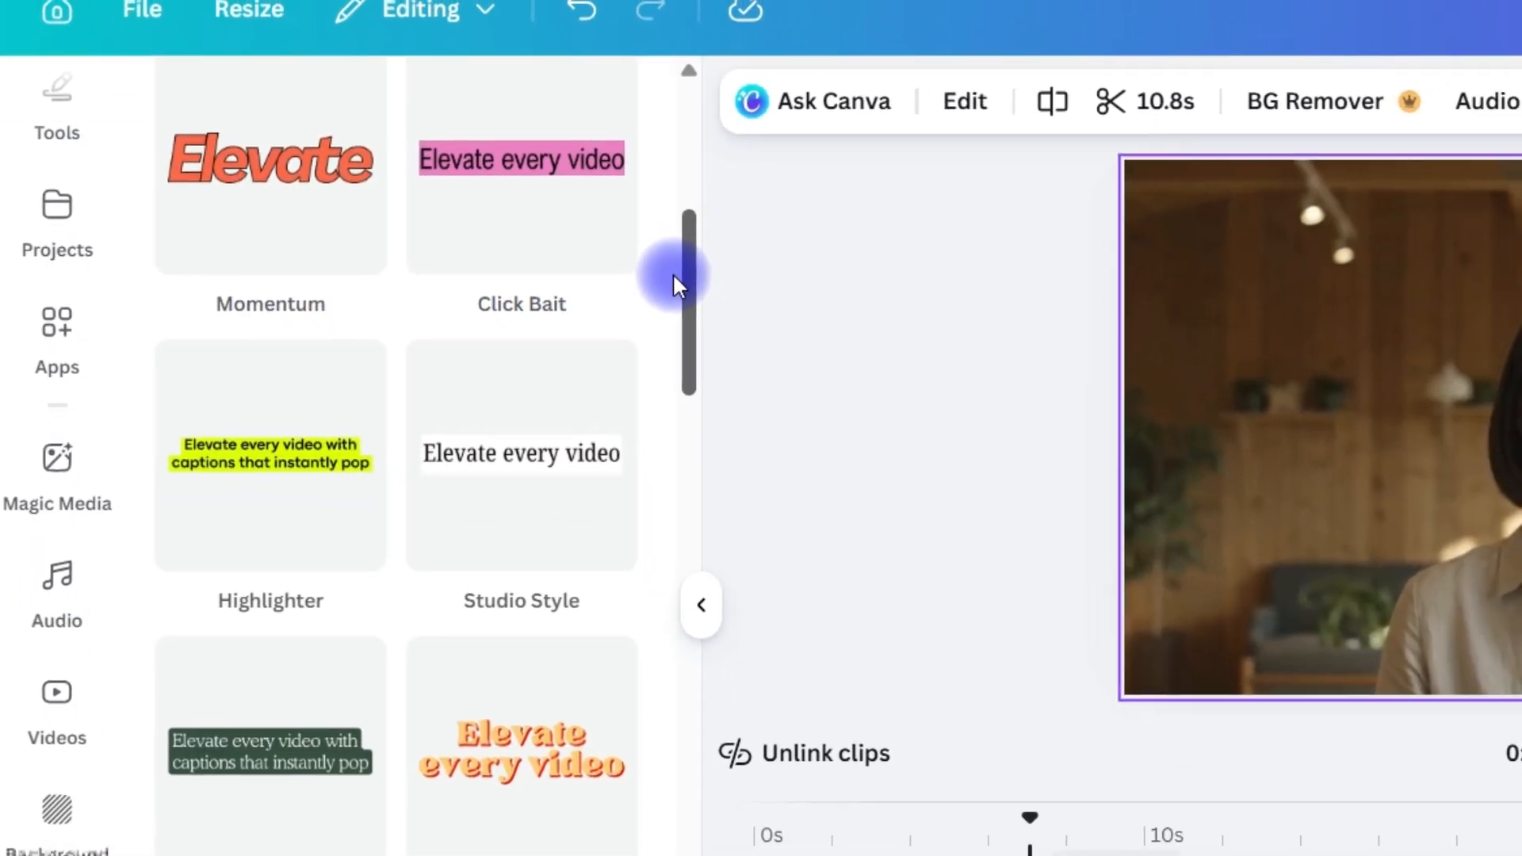
{"action": "left_click_drag", "start_coordinate": [672, 274], "coordinate": [649, 379]}
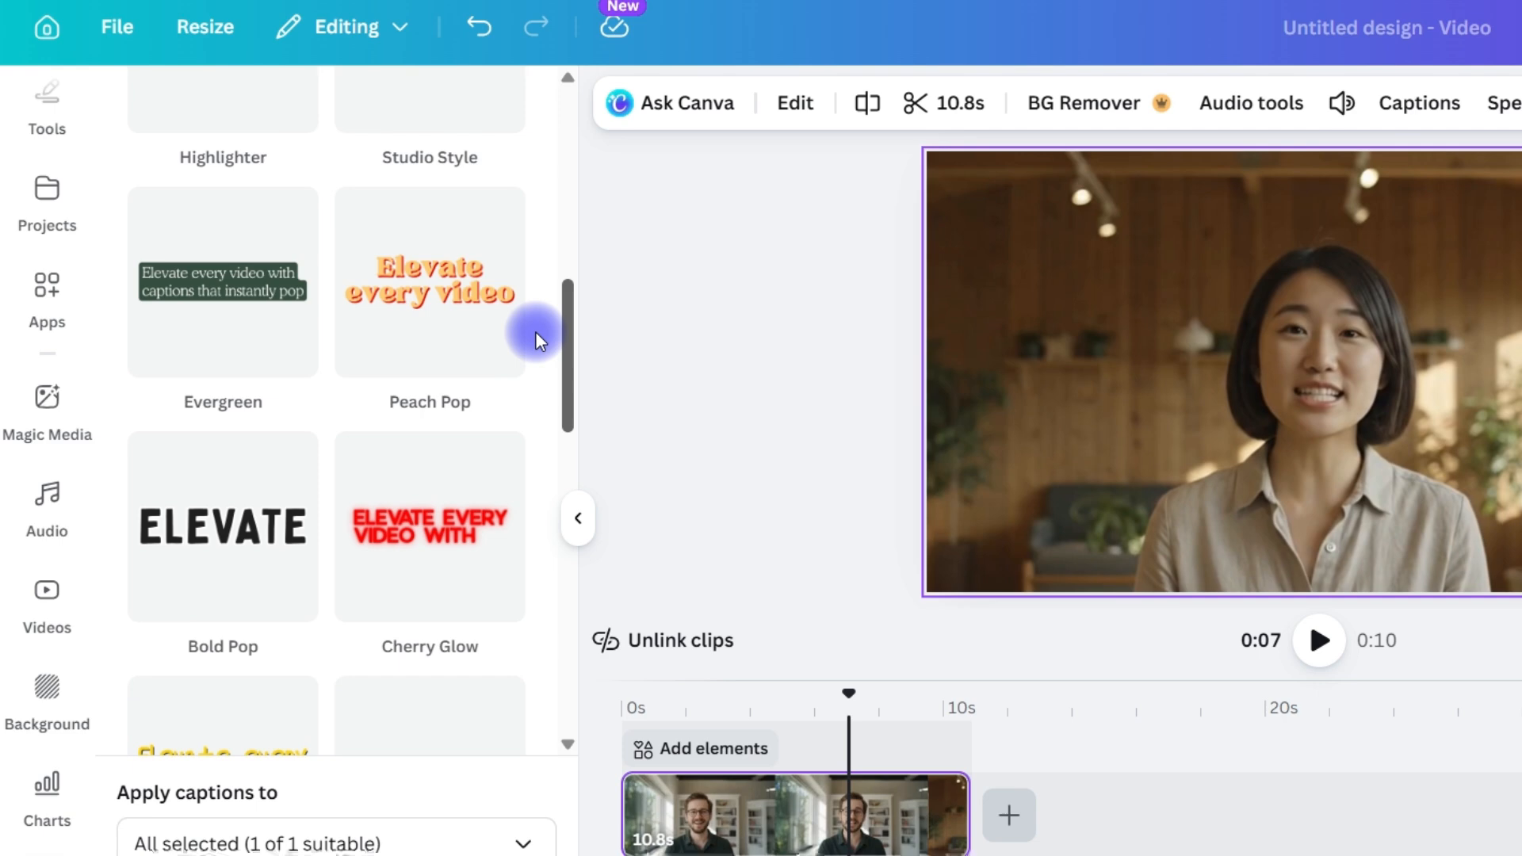
{"action": "left_click_drag", "start_coordinate": [535, 332], "coordinate": [506, 522]}
{"action": "scroll", "coordinate": [441, 469], "scroll_direction": "down", "scroll_amount": 5}
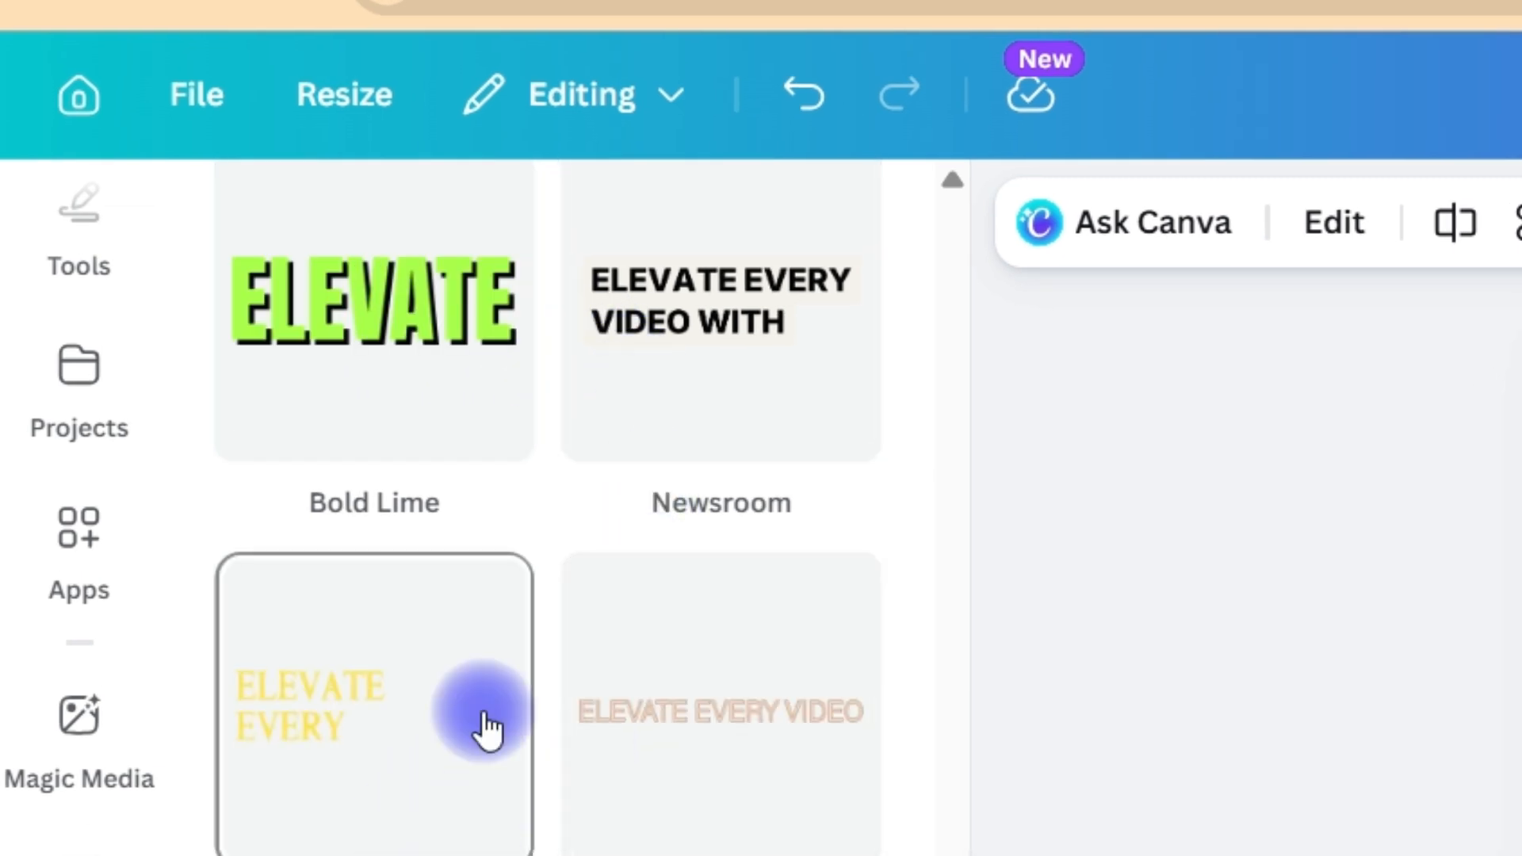
{"action": "left_click", "coordinate": [367, 333]}
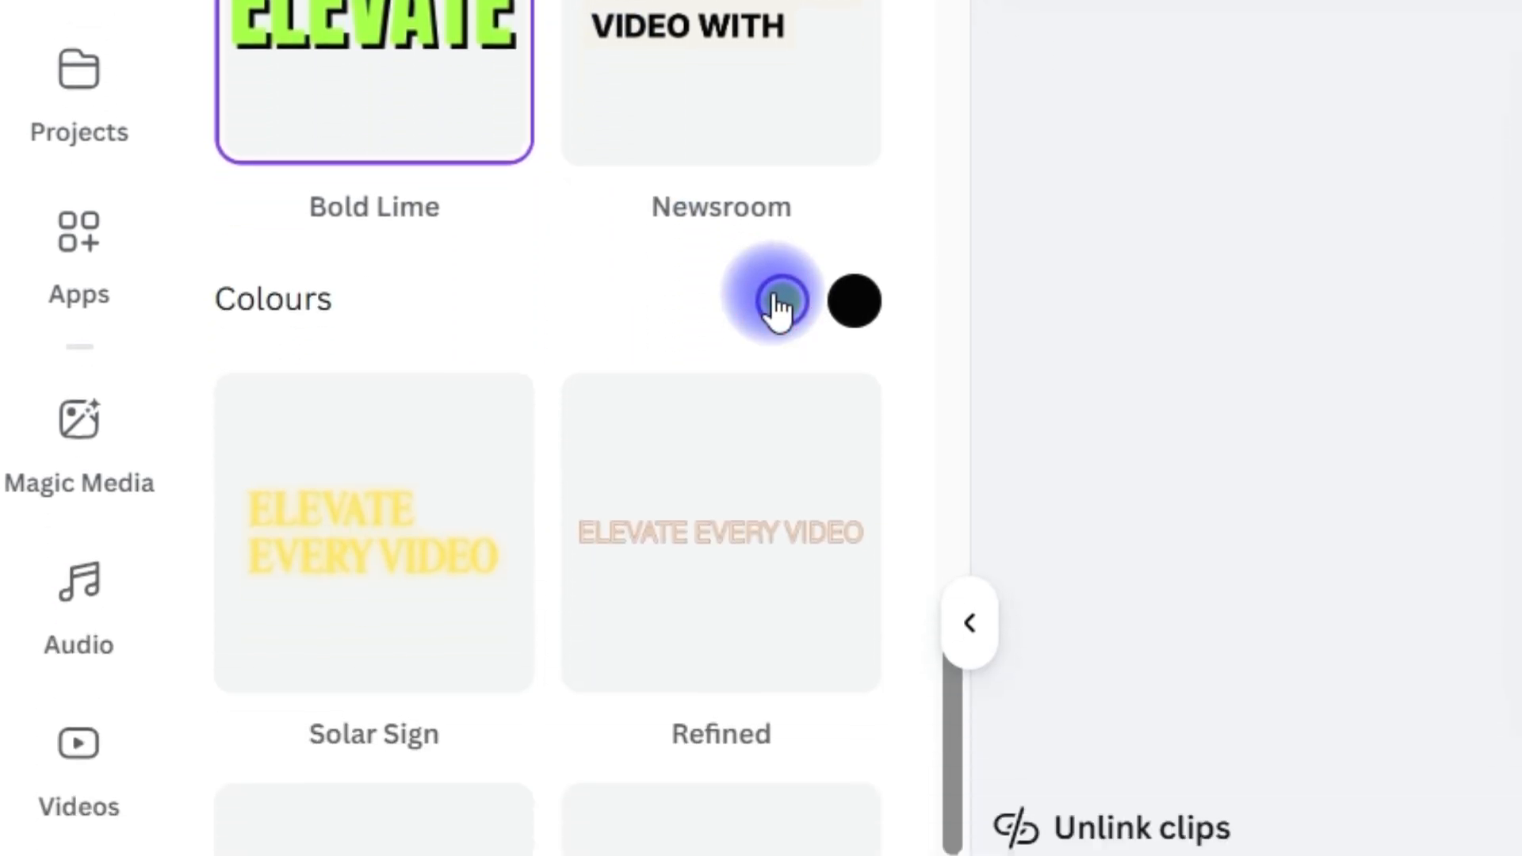
Change the Bold Lime style's lime text colour from a solid to a light-to-dark green gradient
{"action": "left_click", "coordinate": [781, 597]}
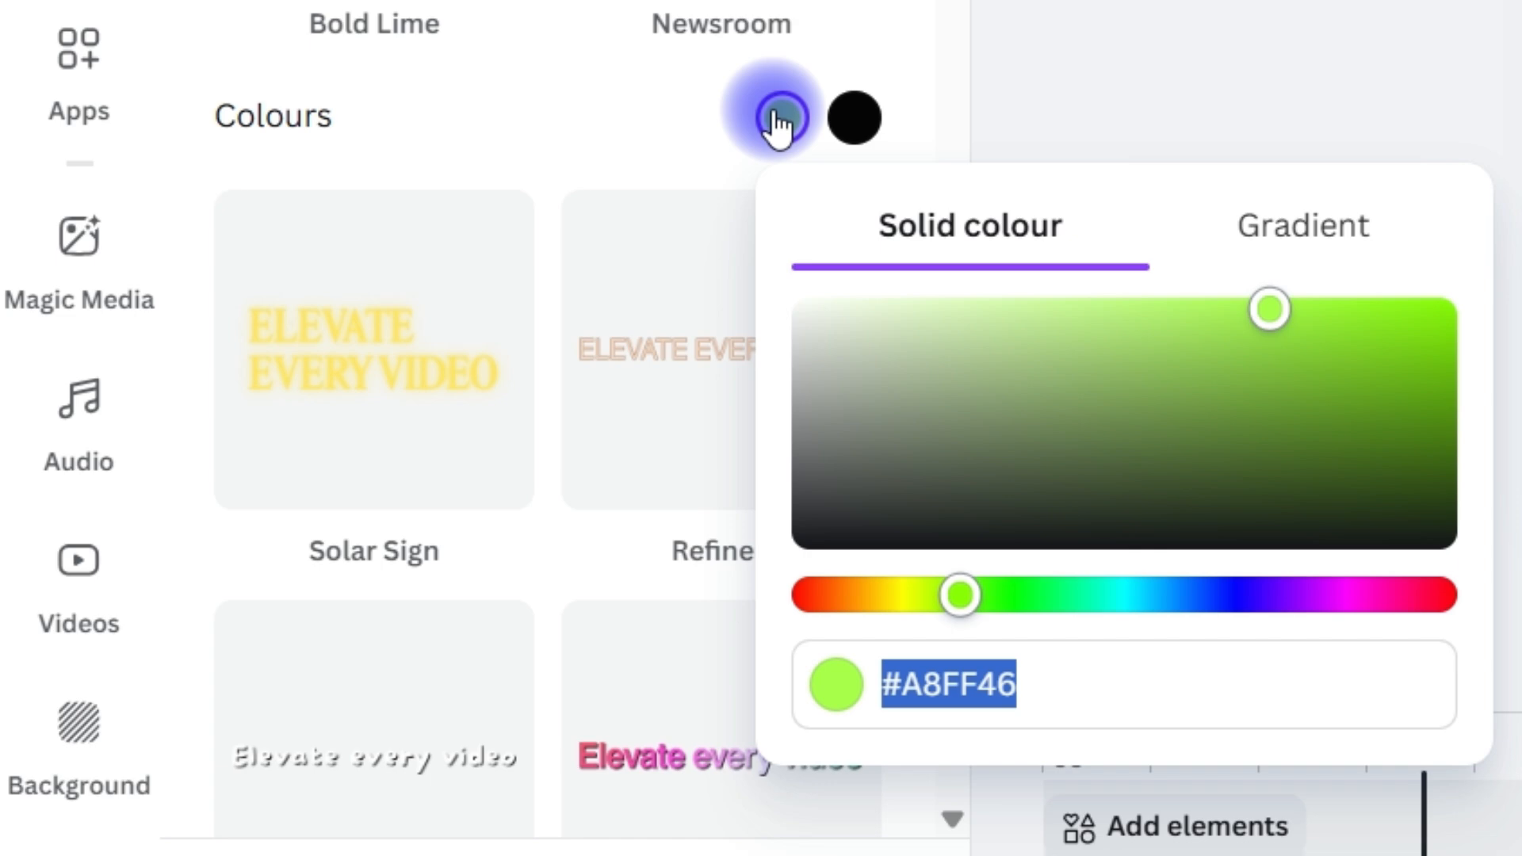
{"action": "left_click", "coordinate": [856, 131]}
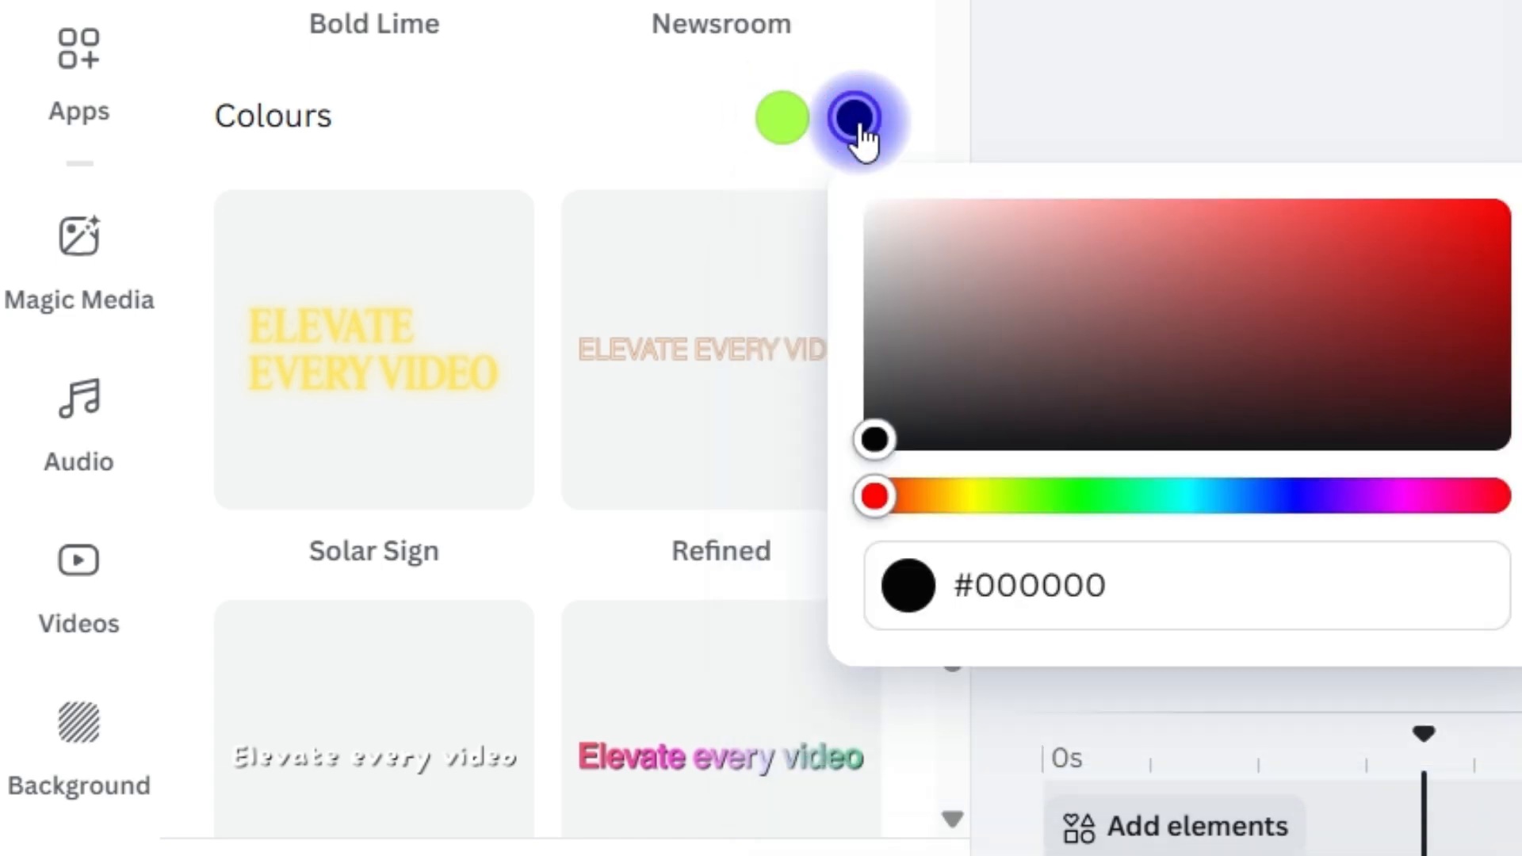
{"action": "left_click", "coordinate": [791, 133]}
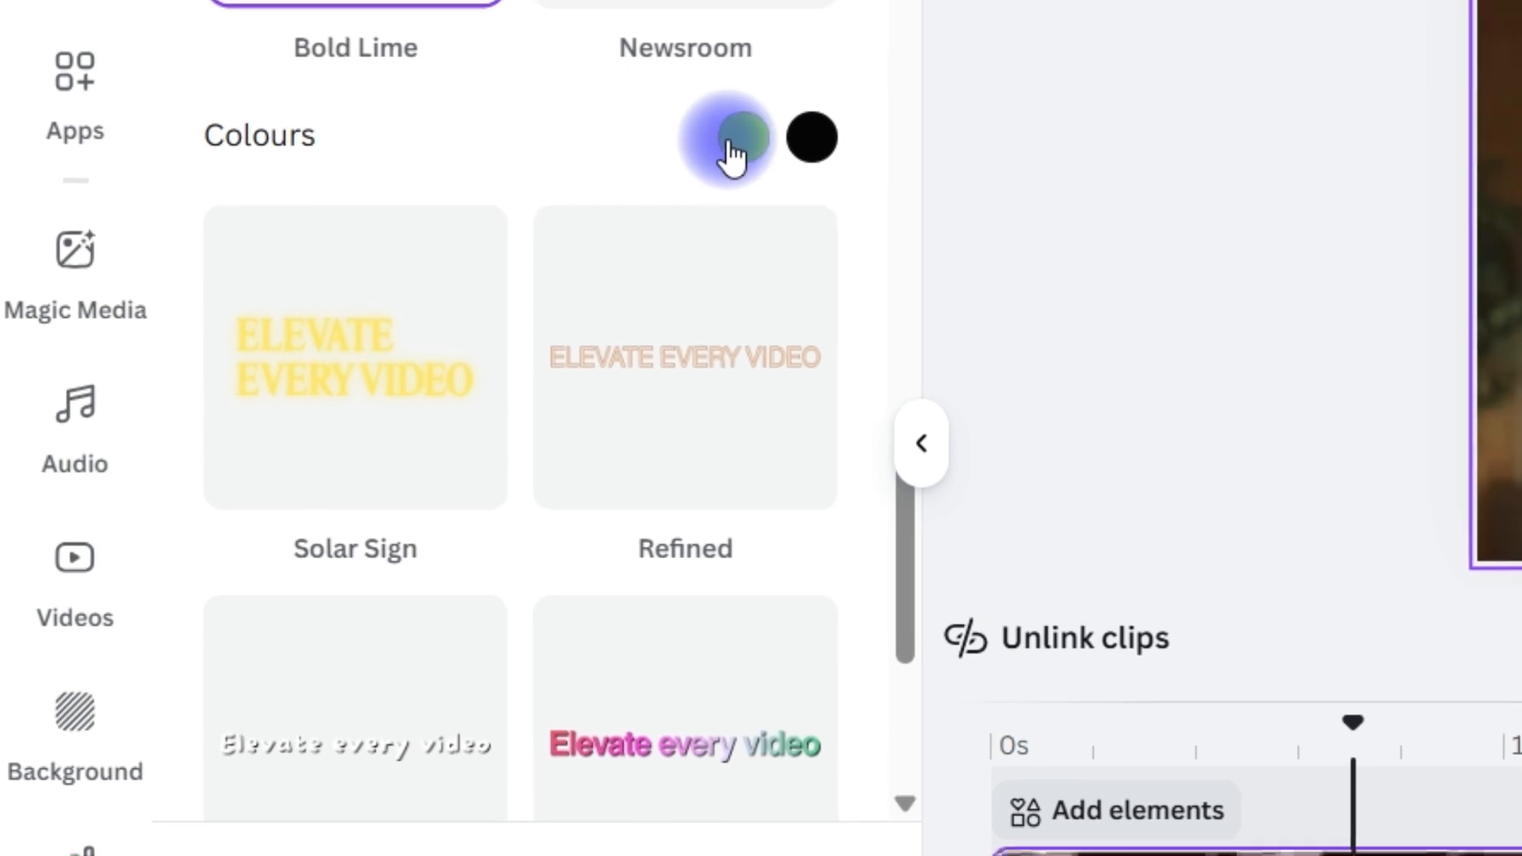
{"action": "left_click", "coordinate": [722, 154]}
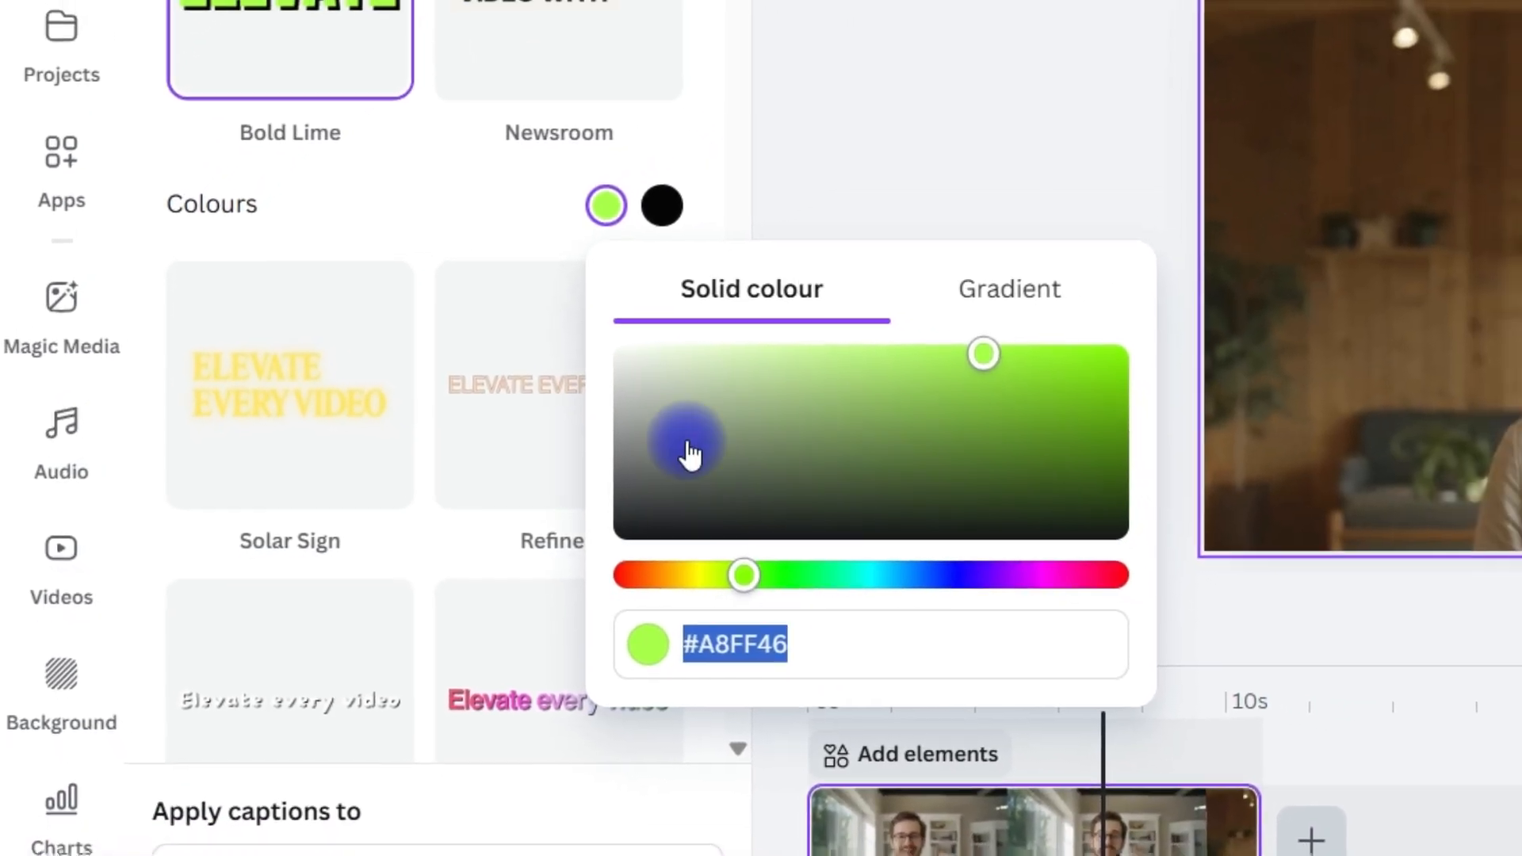
{"action": "left_click", "coordinate": [983, 300]}
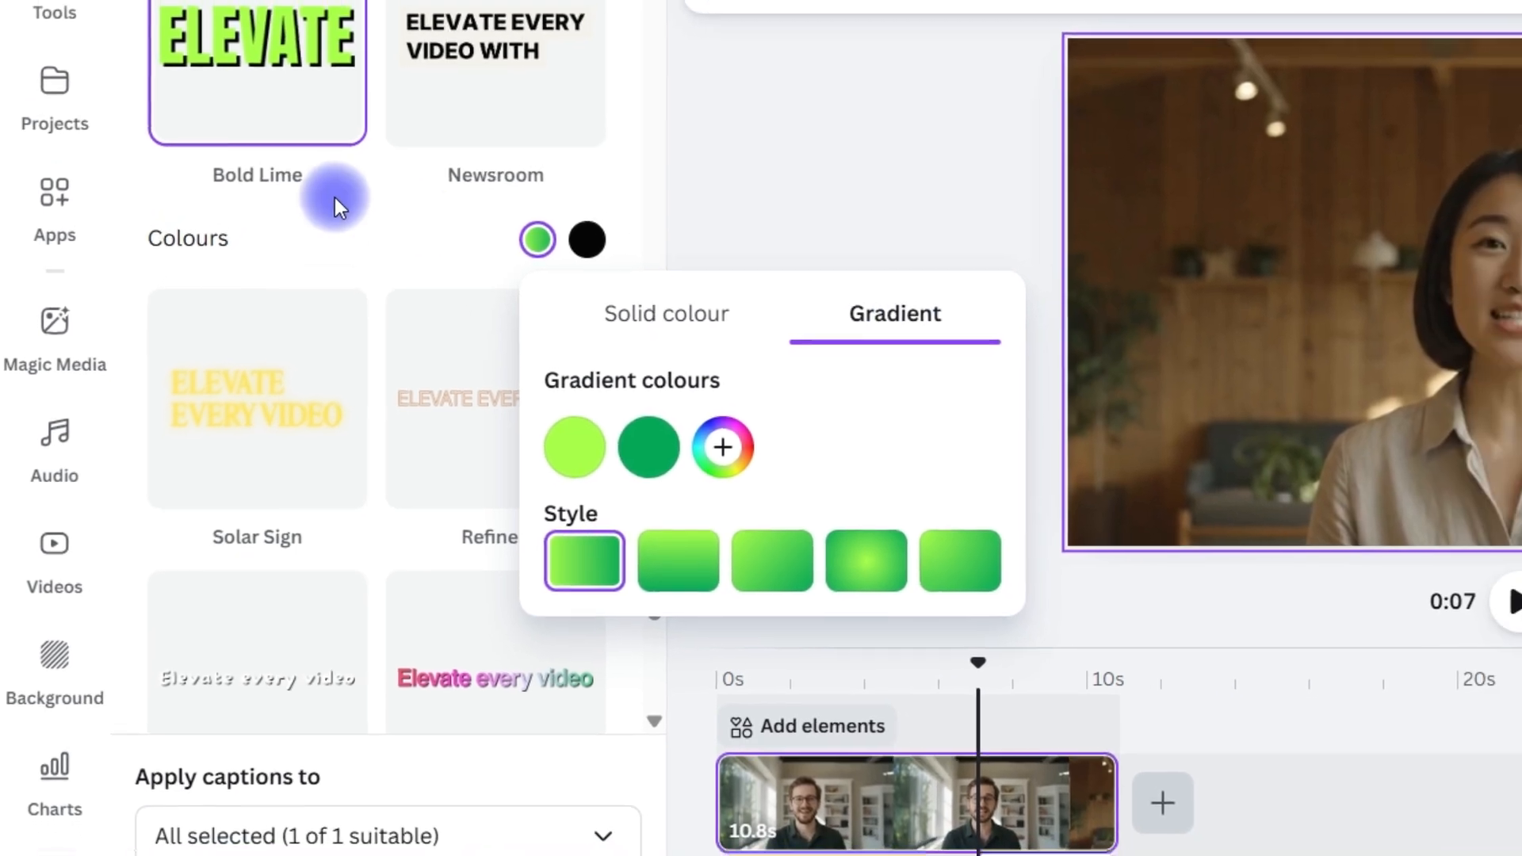
{"action": "left_click", "coordinate": [389, 215]}
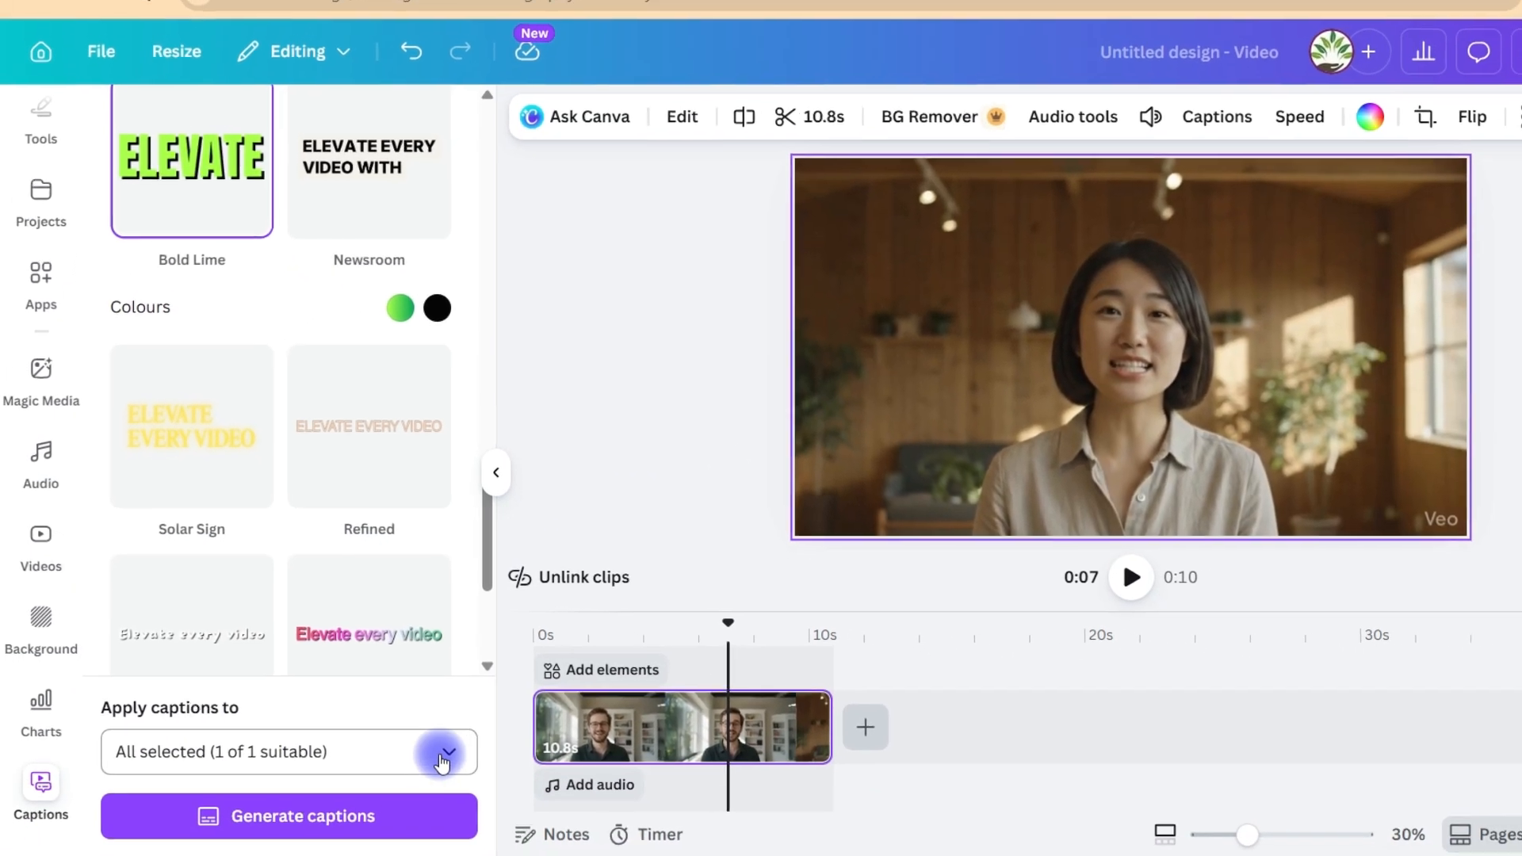
Check that the captions apply to Video 1.mp4 and generate them
{"action": "left_click", "coordinate": [500, 789]}
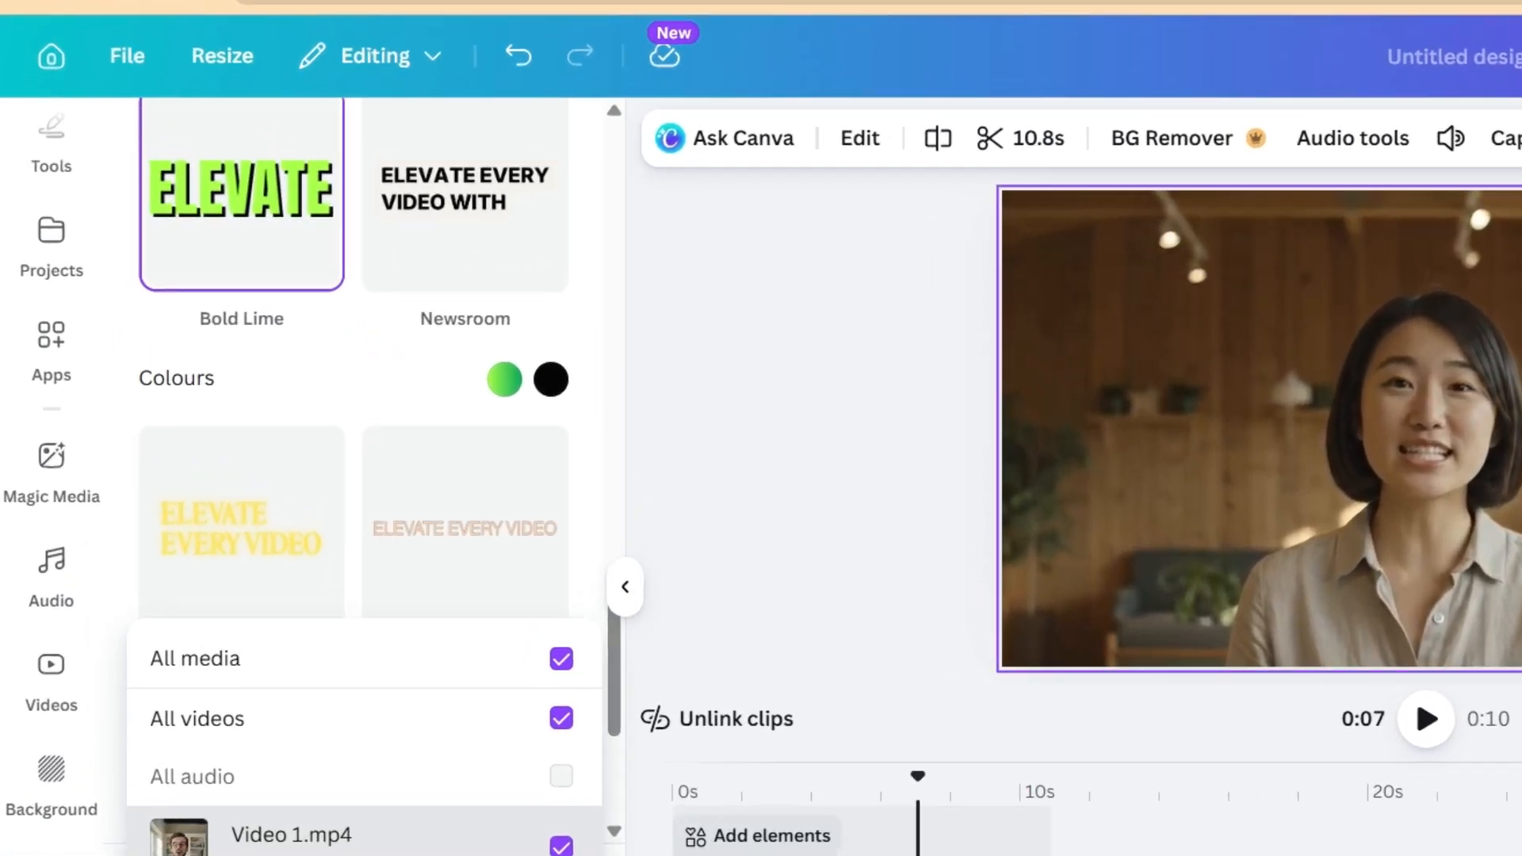
{"action": "left_click", "coordinate": [376, 722]}
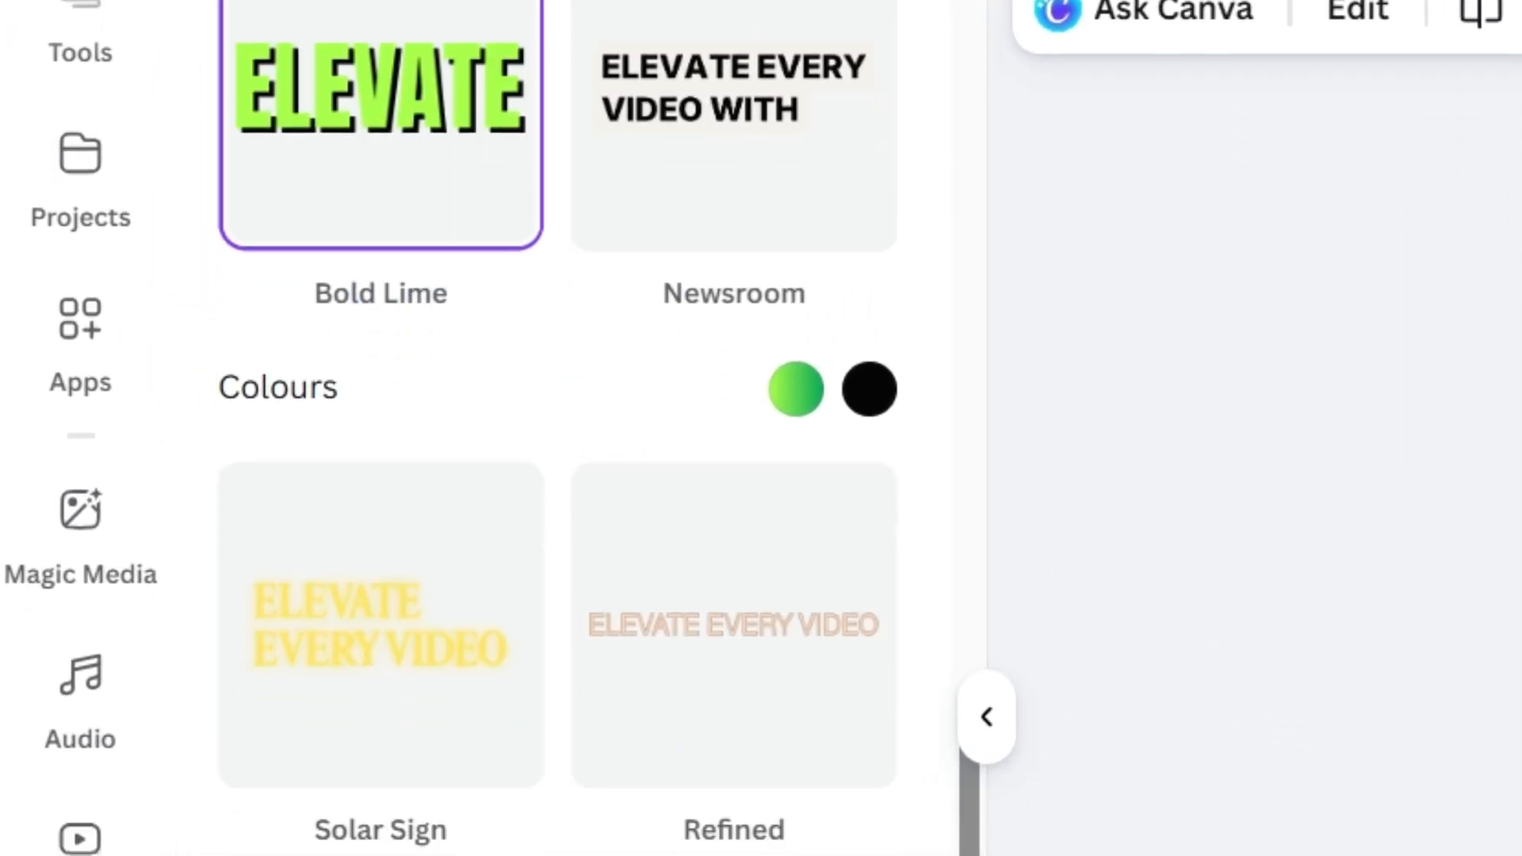
{"action": "left_click", "coordinate": [716, 735]}
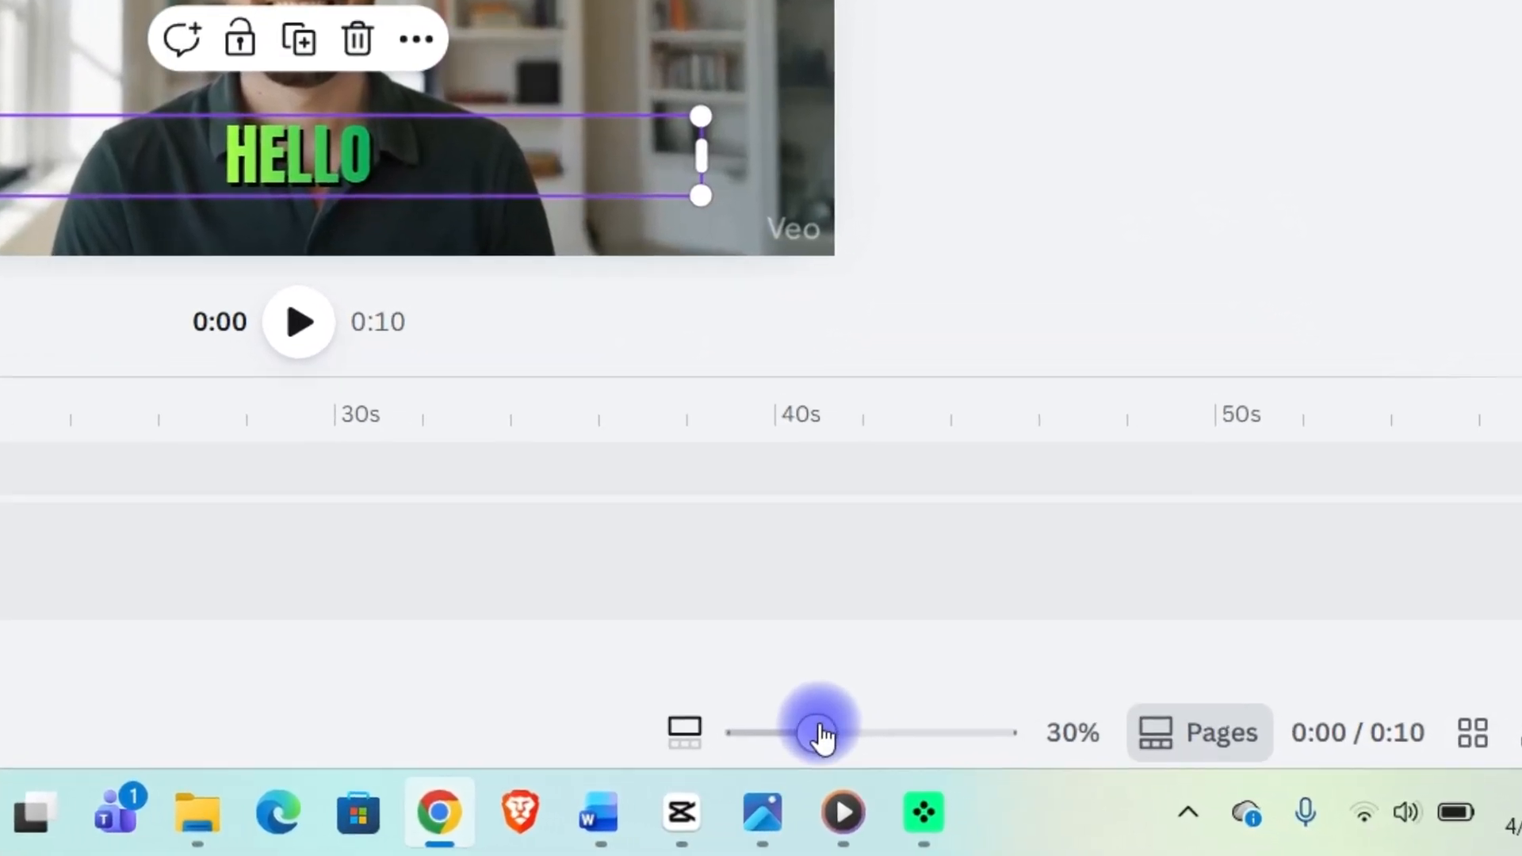
Inspect the generated word captions on the timeline, selecting the first few words from "Hello" to "welcome"
{"action": "left_click_drag", "start_coordinate": [820, 733], "coordinate": [825, 734]}
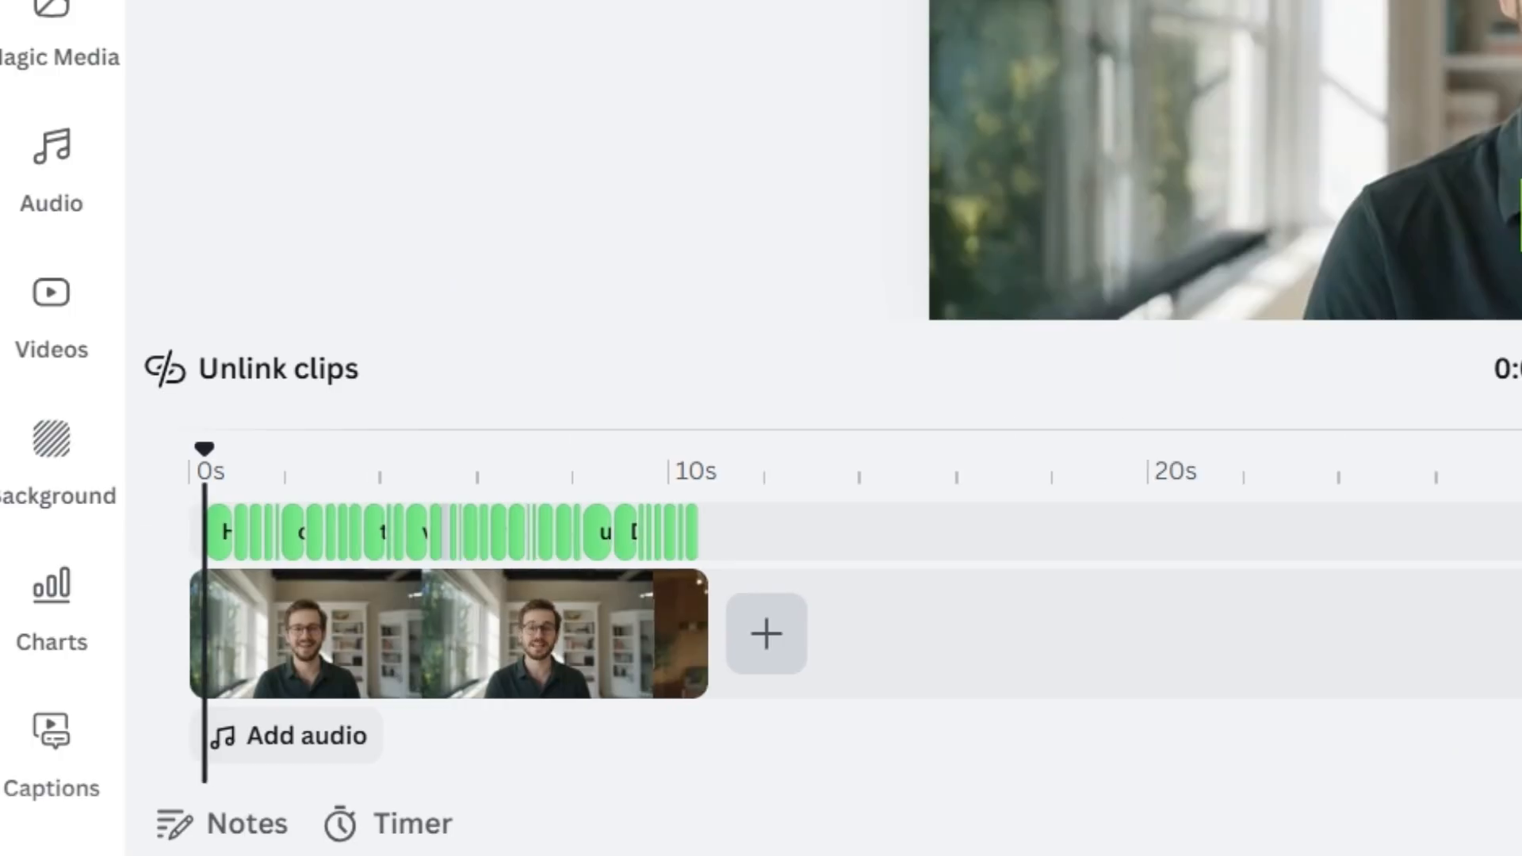
{"action": "left_click_drag", "start_coordinate": [773, 731], "coordinate": [860, 731]}
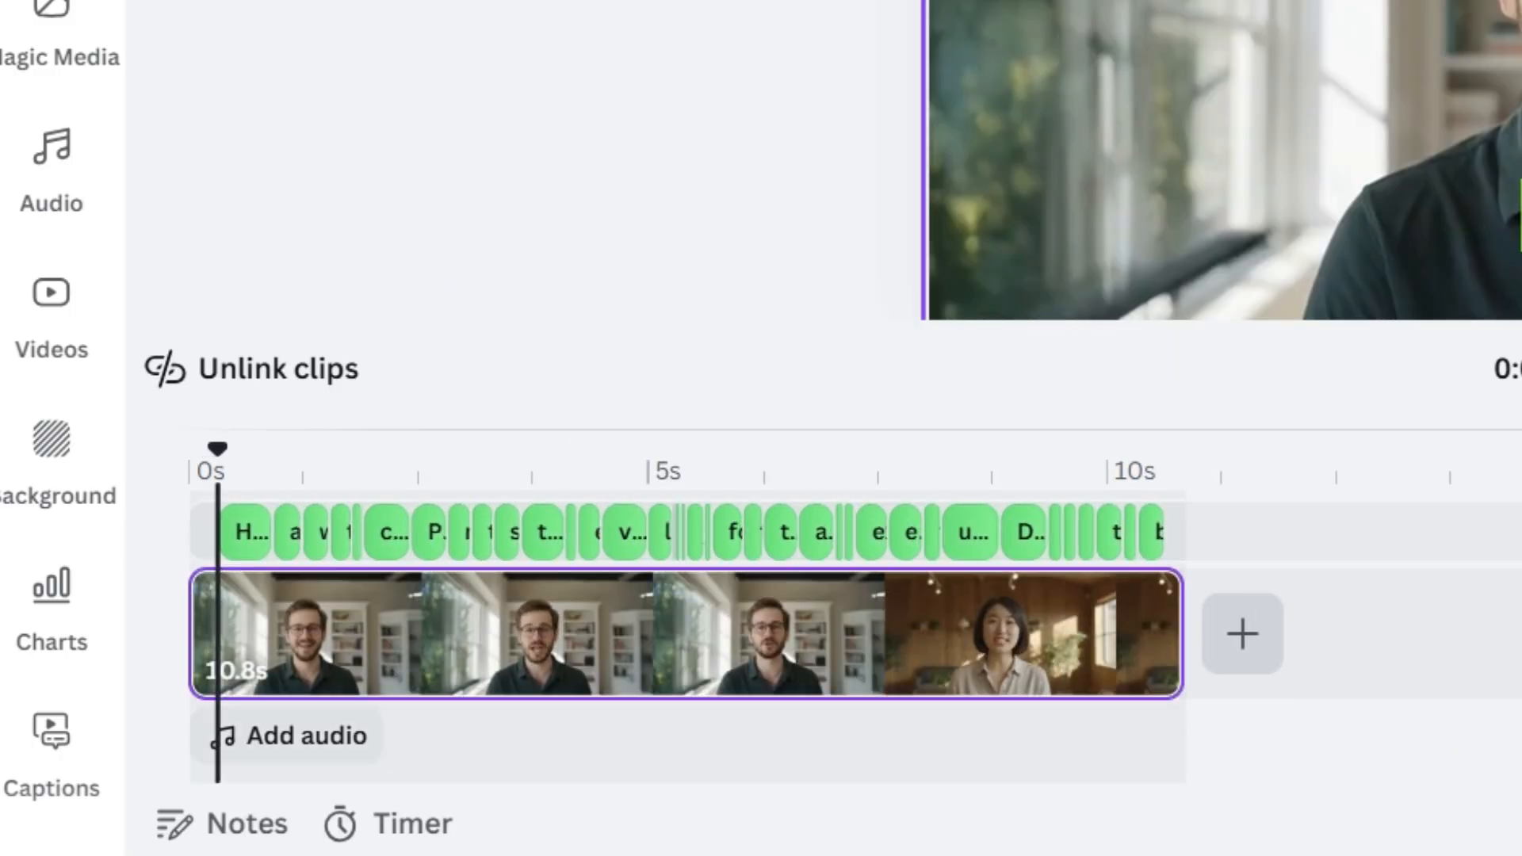
{"action": "left_click_drag", "start_coordinate": [1506, 824], "coordinate": [1521, 824]}
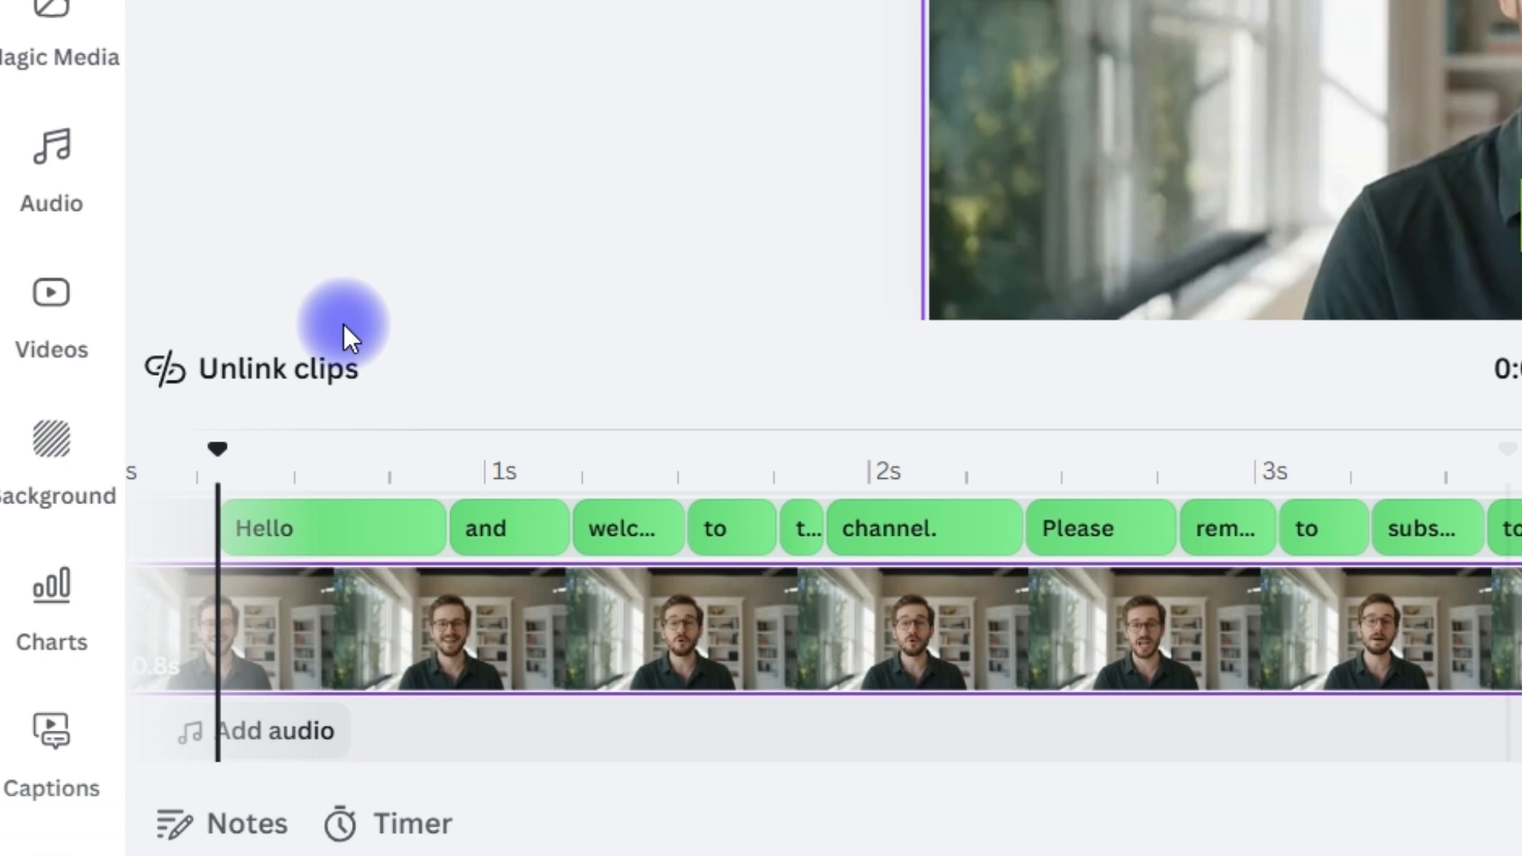
{"action": "left_click", "coordinate": [346, 546]}
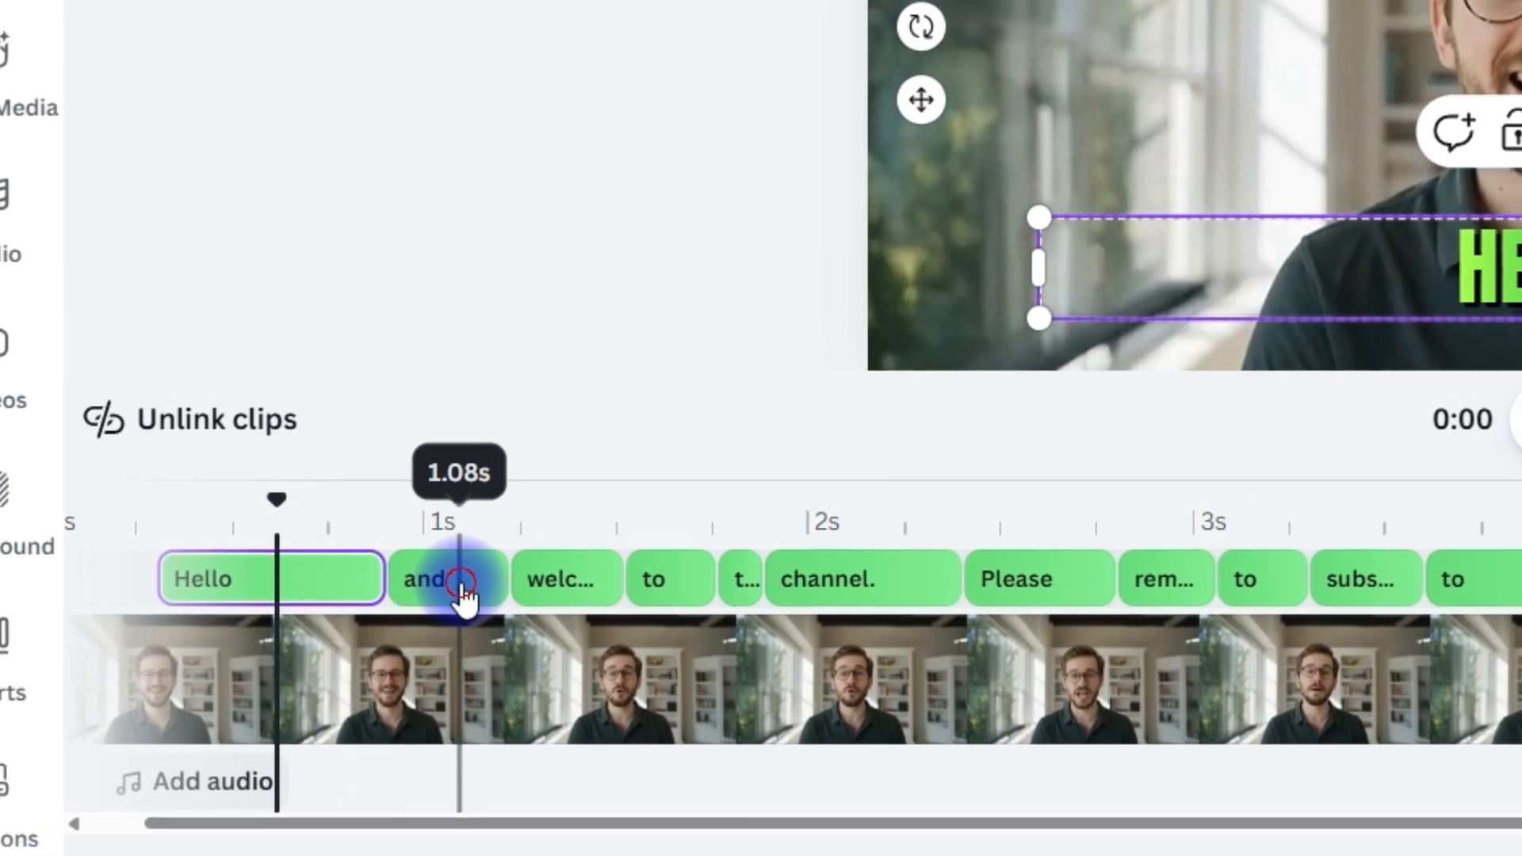
{"action": "left_click", "coordinate": [522, 536]}
{"action": "left_click", "coordinate": [493, 620]}
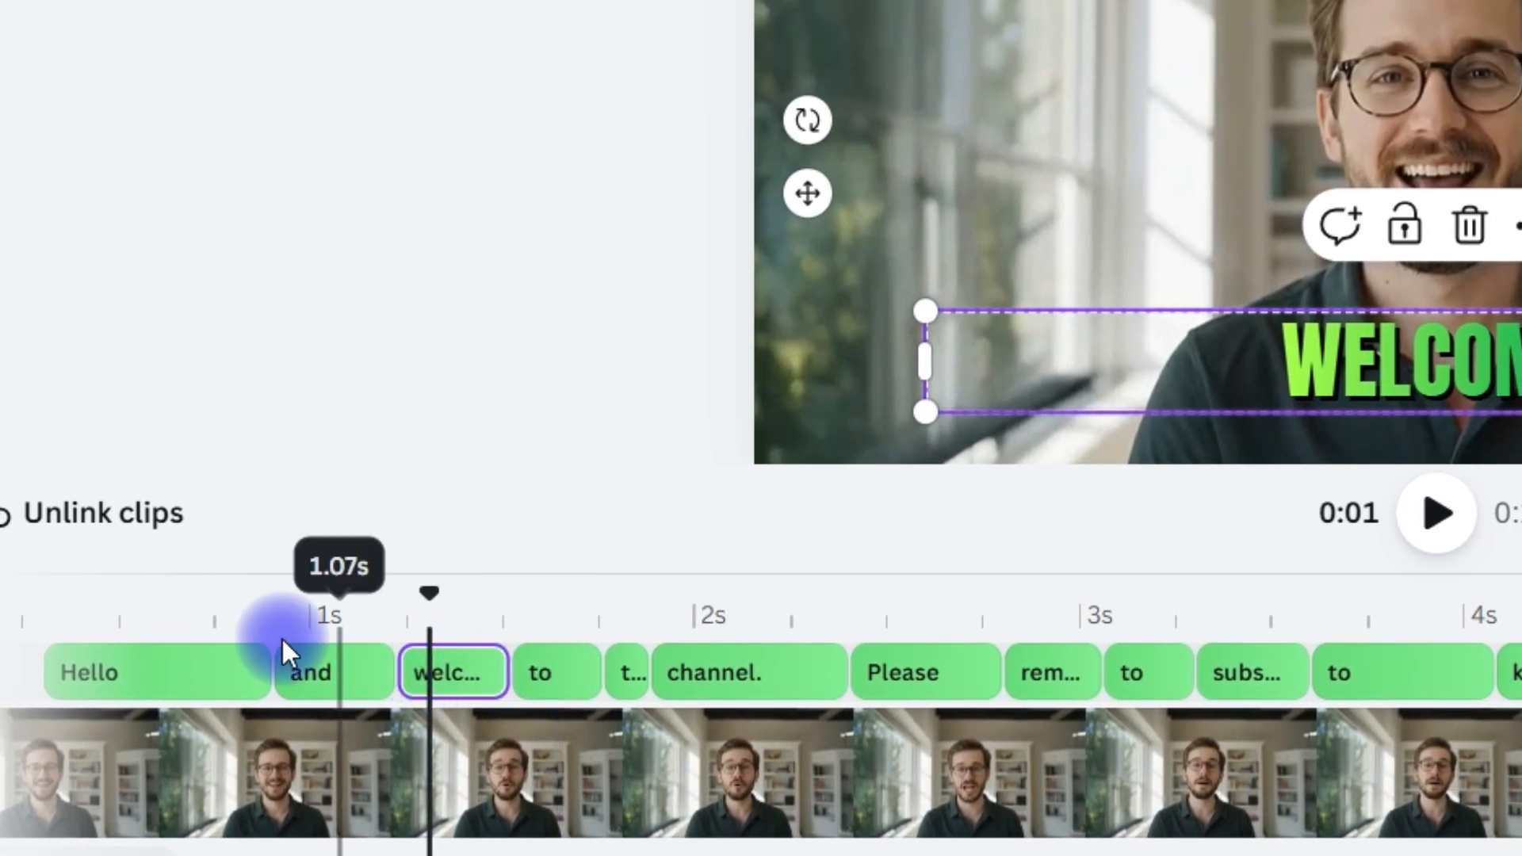
Return the playhead to the start of the timeline and play the captioned video
{"action": "left_click_drag", "start_coordinate": [30, 563], "coordinate": [30, 565]}
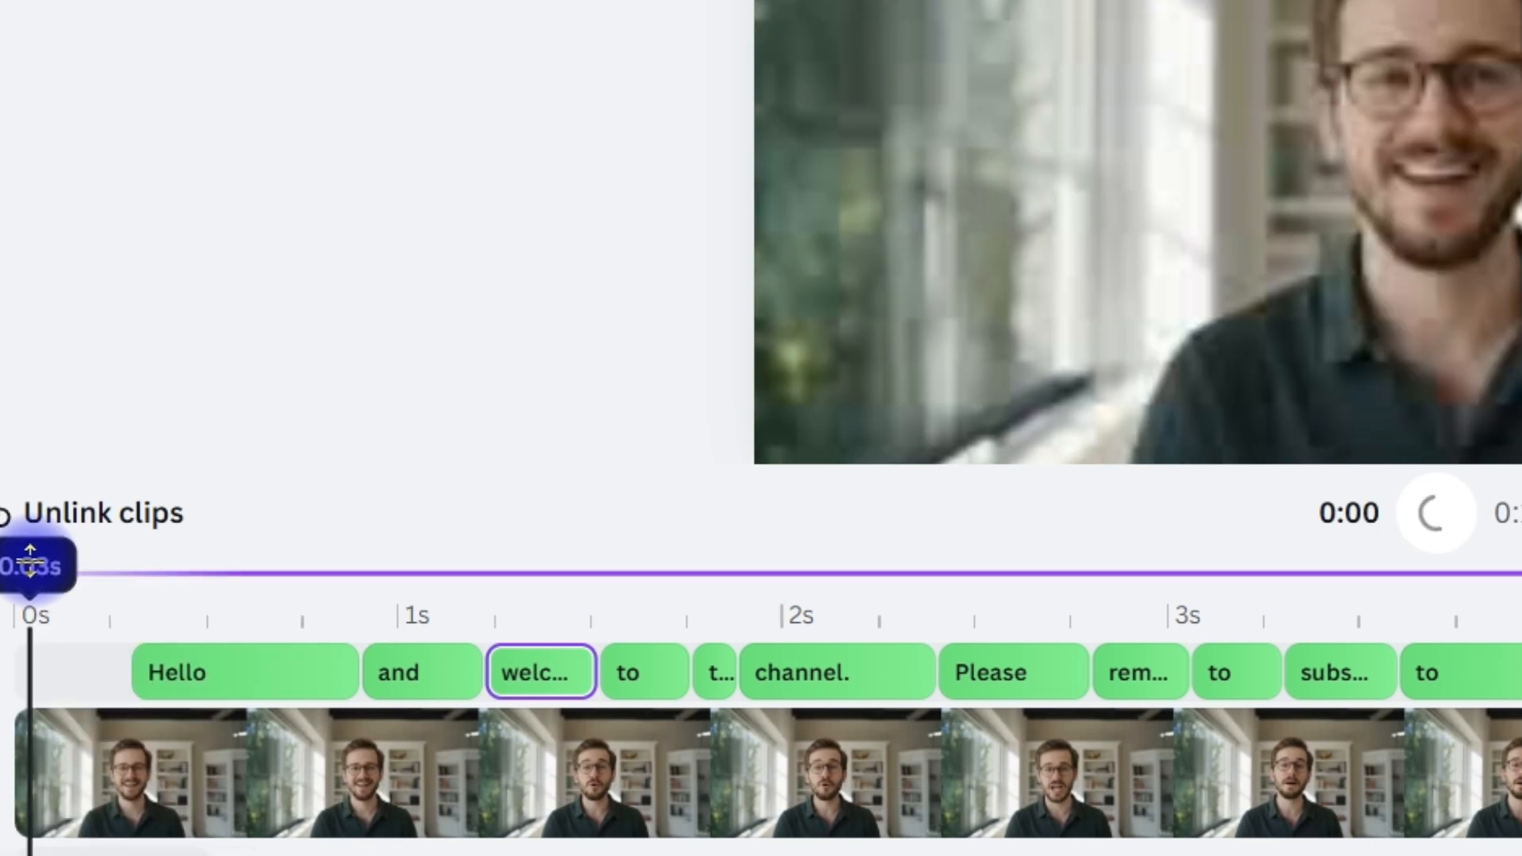
{"action": "left_click", "coordinate": [1436, 513]}
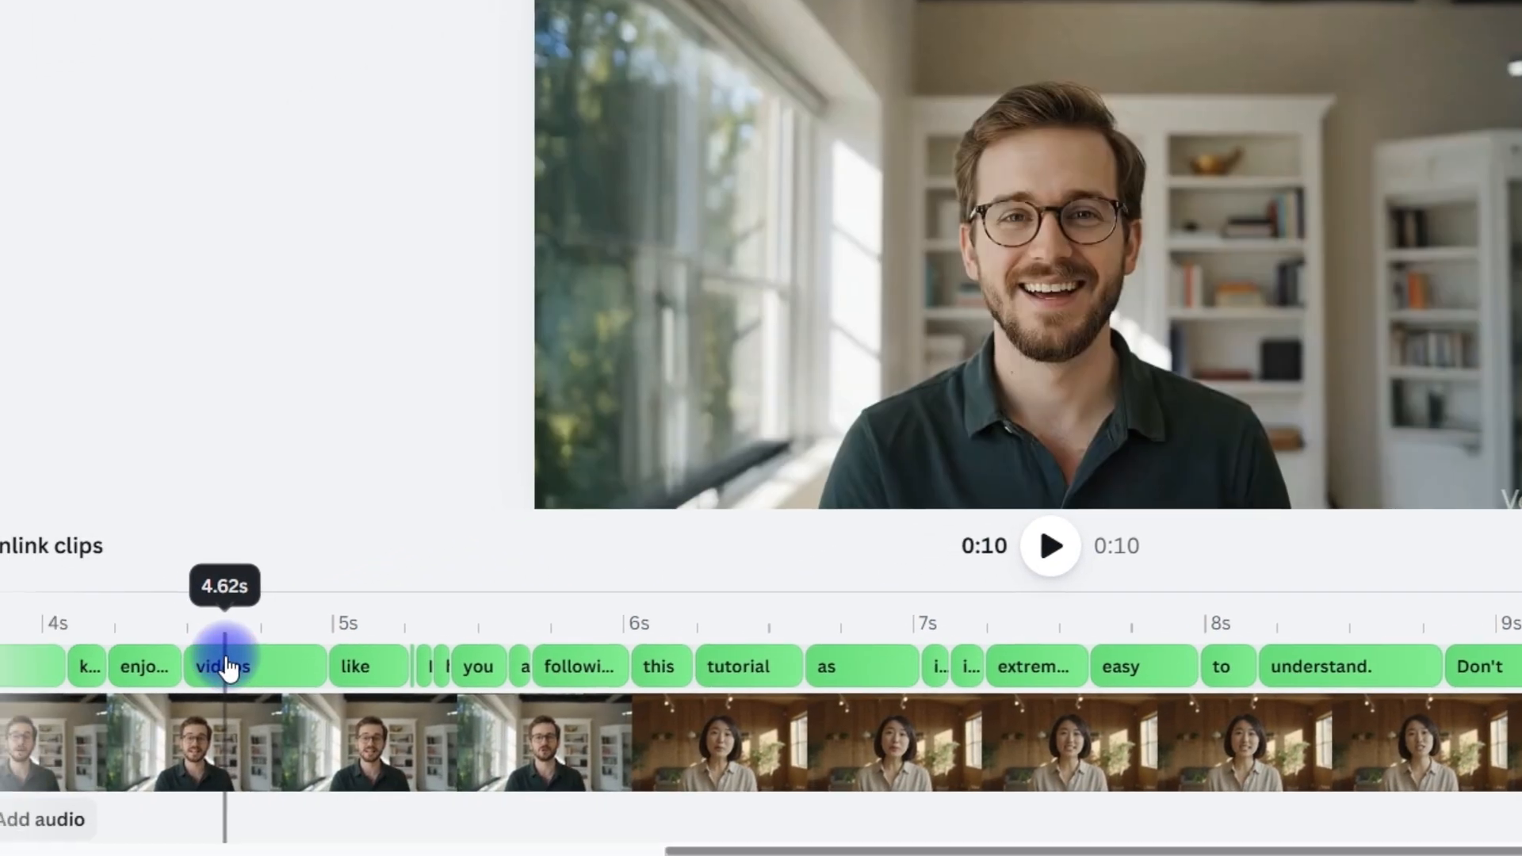
Select the "videos" caption, open the caption transcript and look through its words
{"action": "left_click", "coordinate": [0, 765]}
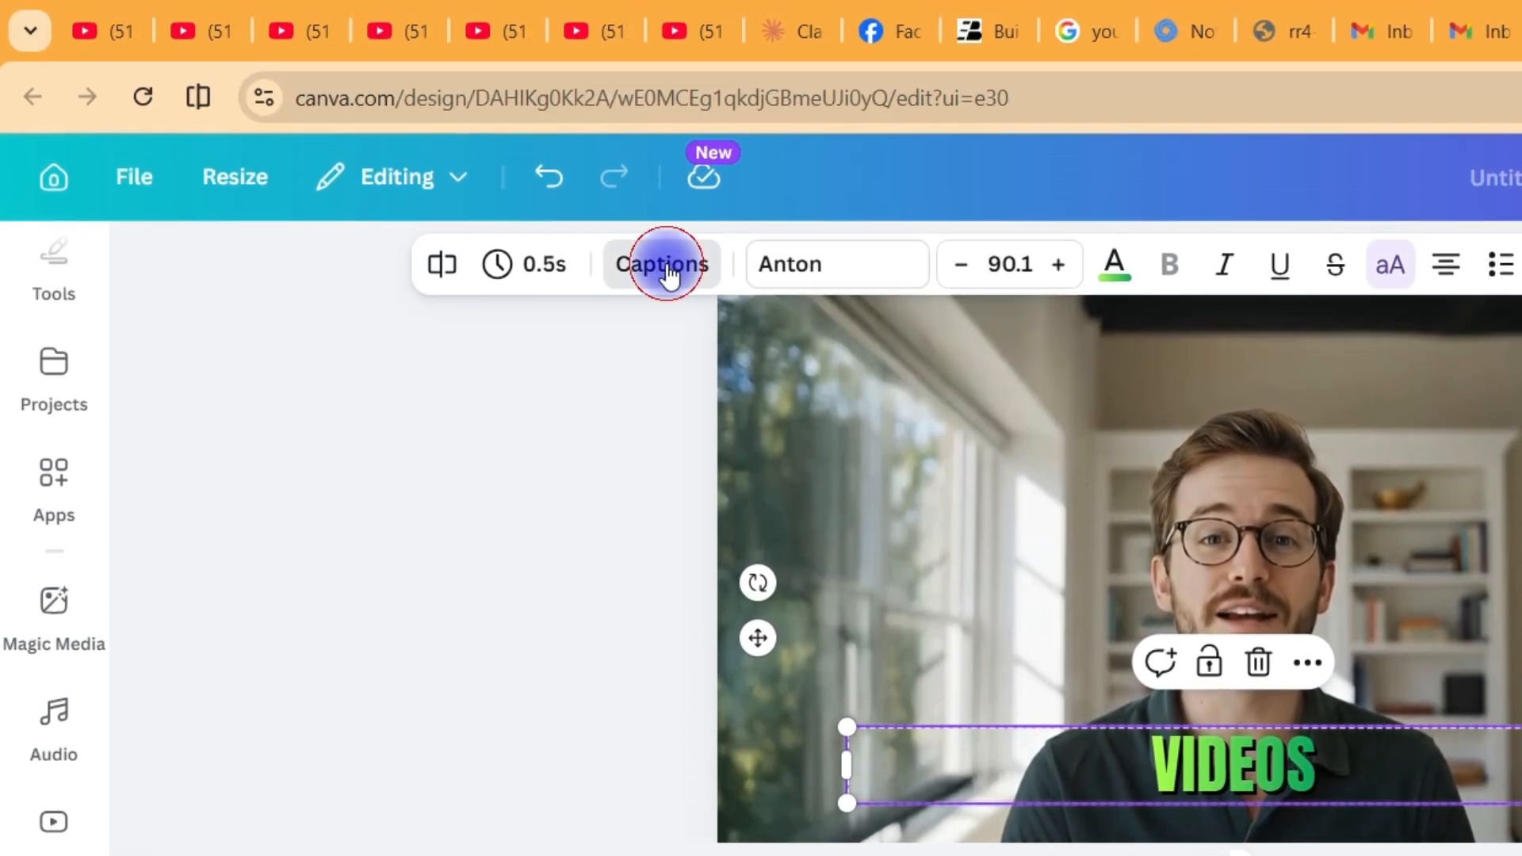
{"action": "left_click", "coordinate": [667, 270]}
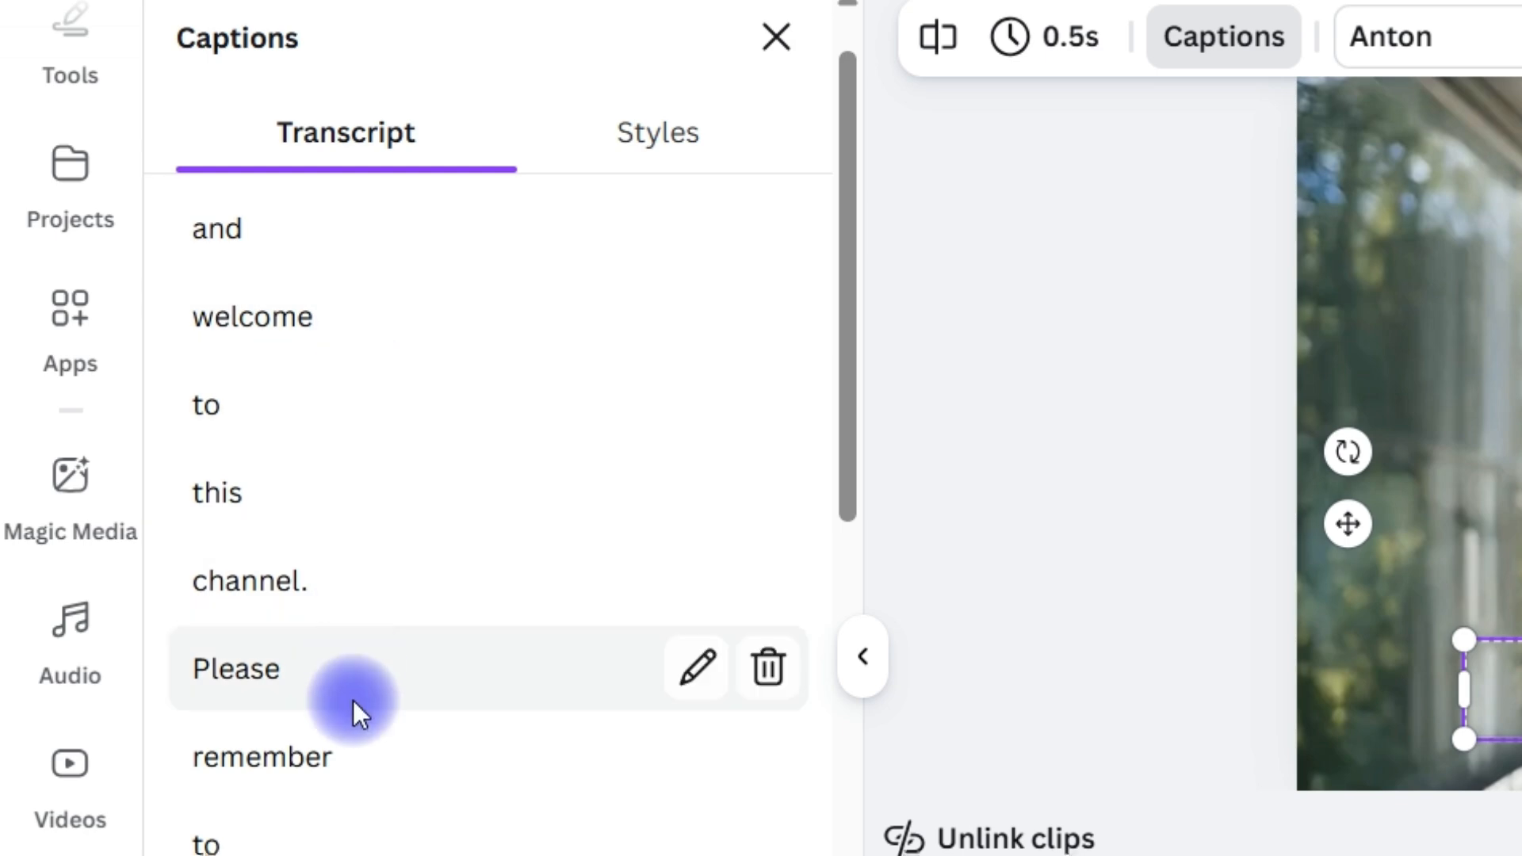
{"action": "scroll", "coordinate": [354, 700], "scroll_direction": "down", "scroll_amount": 20}
{"action": "scroll", "coordinate": [377, 686], "scroll_direction": "up", "scroll_amount": 15}
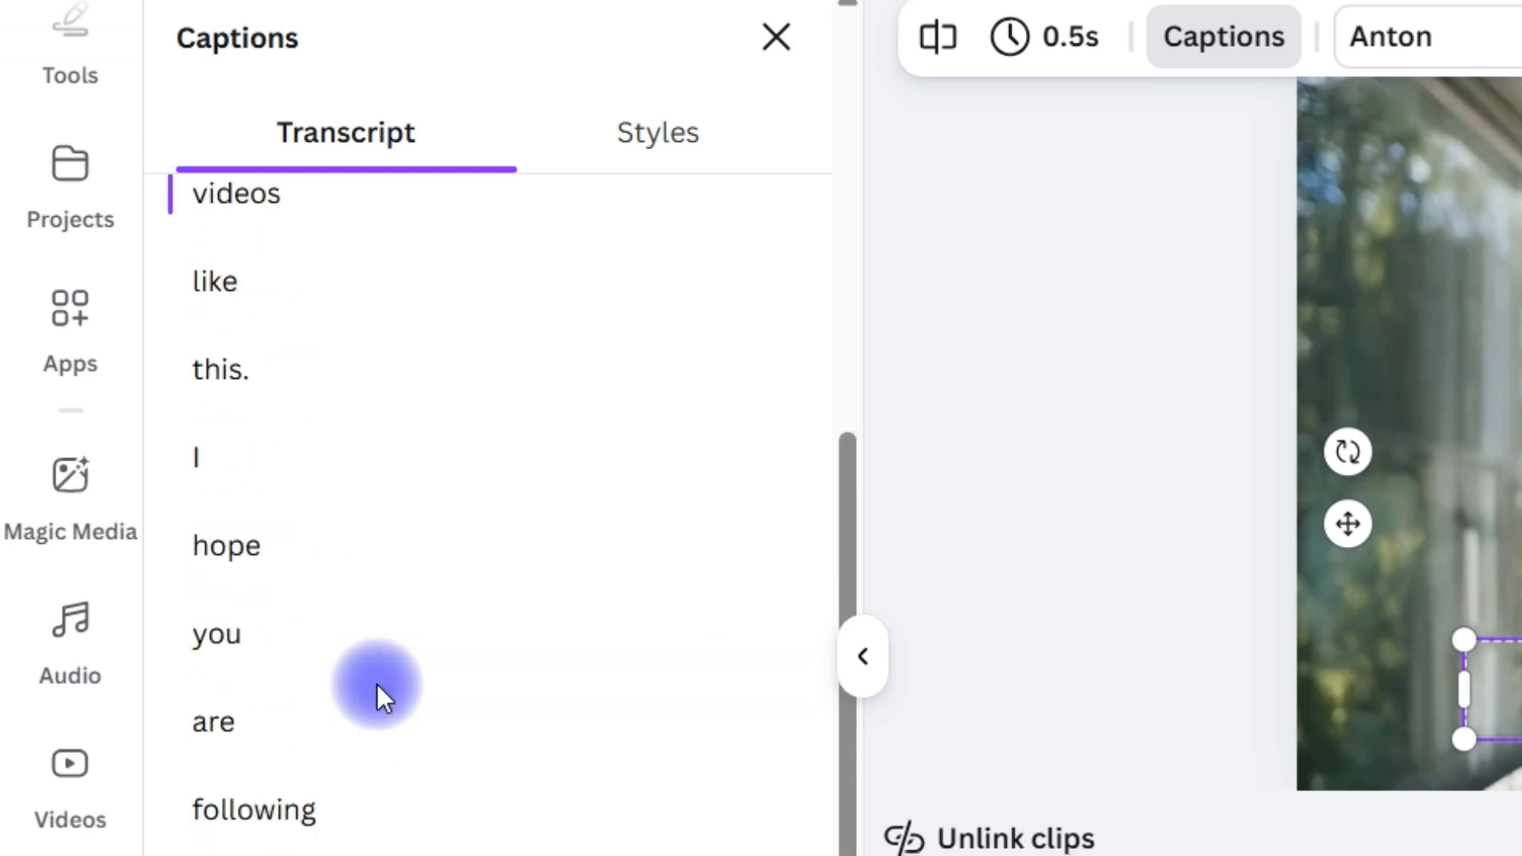
Try the Momentum and Highlighter styles on the captions
{"action": "scroll", "coordinate": [396, 515], "scroll_direction": "up", "scroll_amount": 15}
{"action": "left_click", "coordinate": [636, 133]}
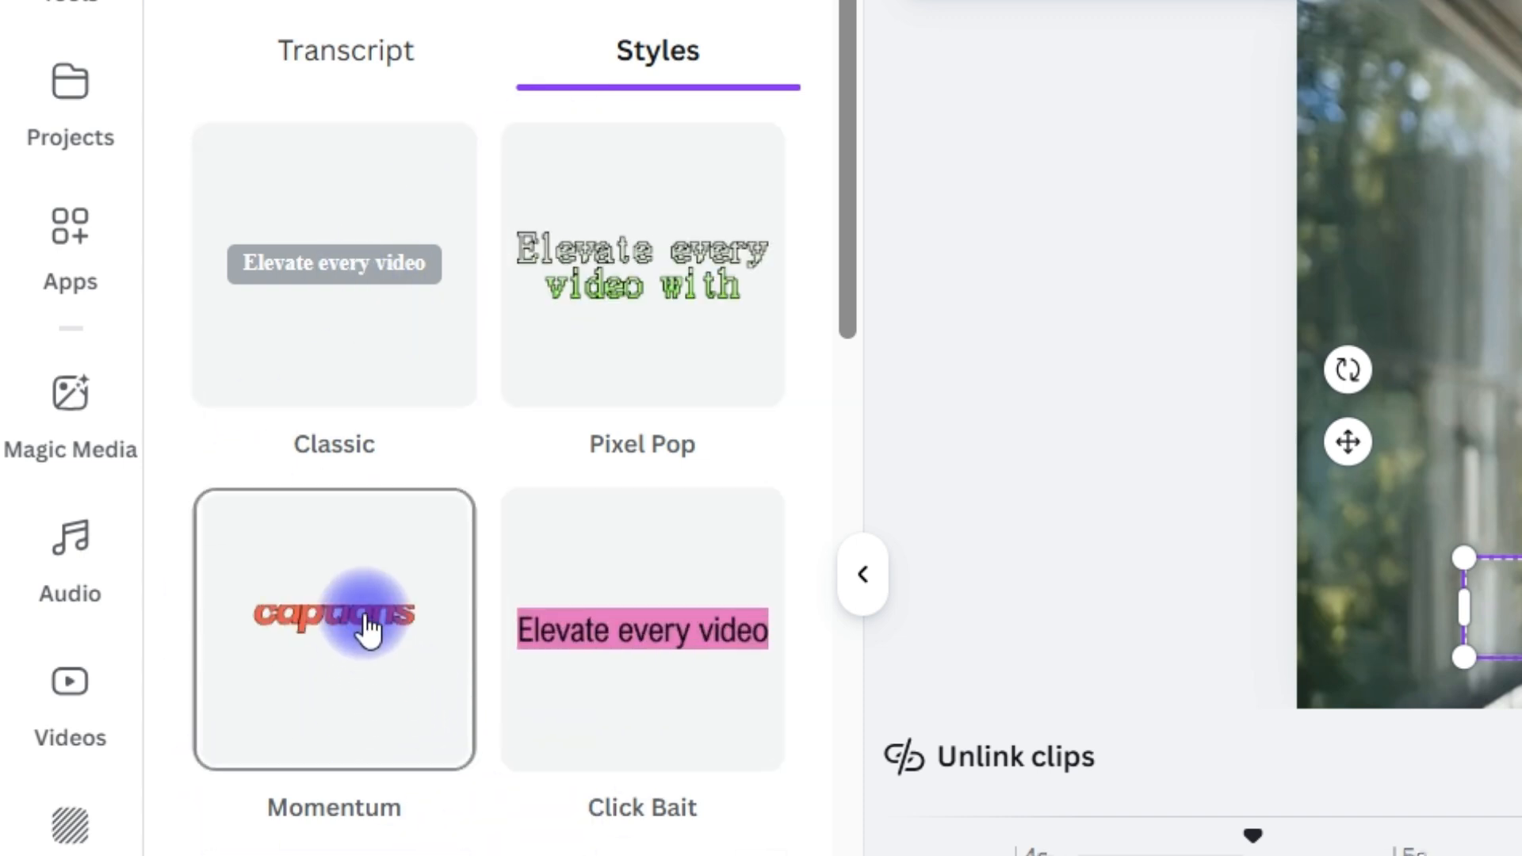
{"action": "left_click", "coordinate": [369, 630]}
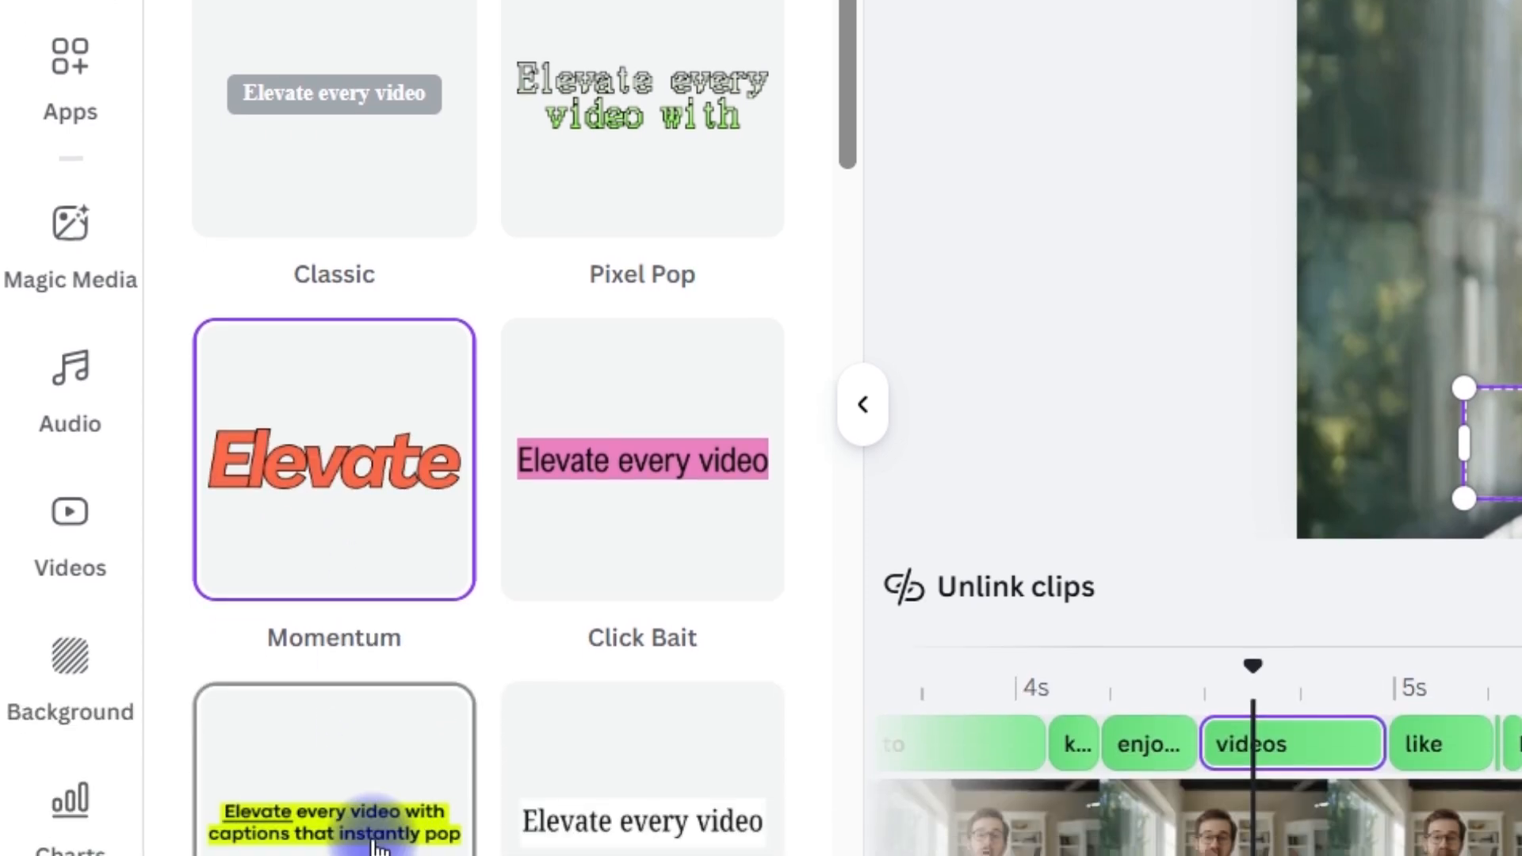
{"action": "left_click", "coordinate": [376, 838]}
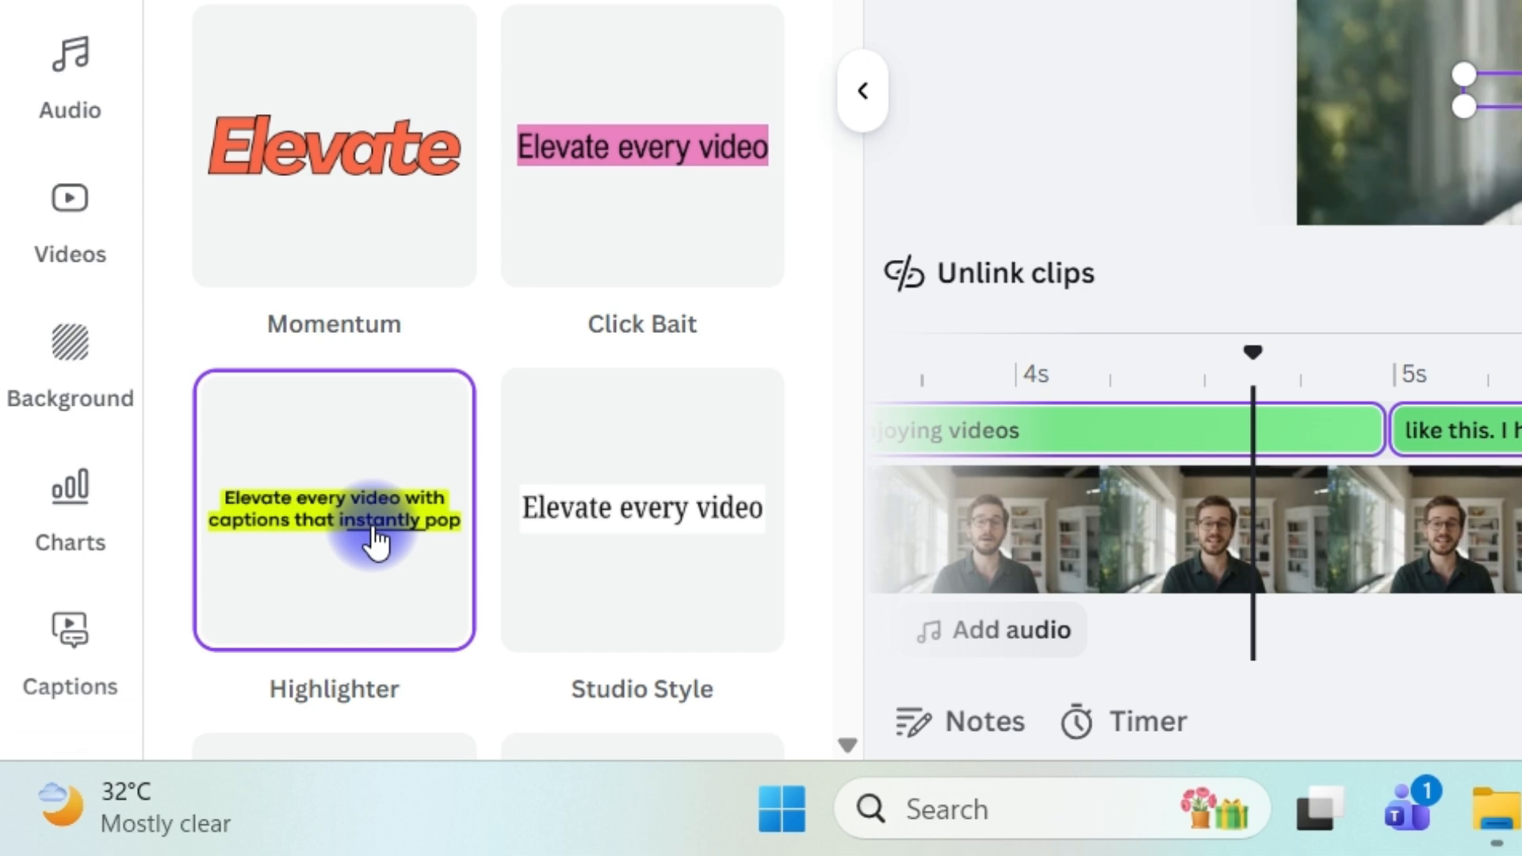
Try the Click Bait style on the captions and play part of the video to preview it
{"action": "left_click", "coordinate": [657, 127]}
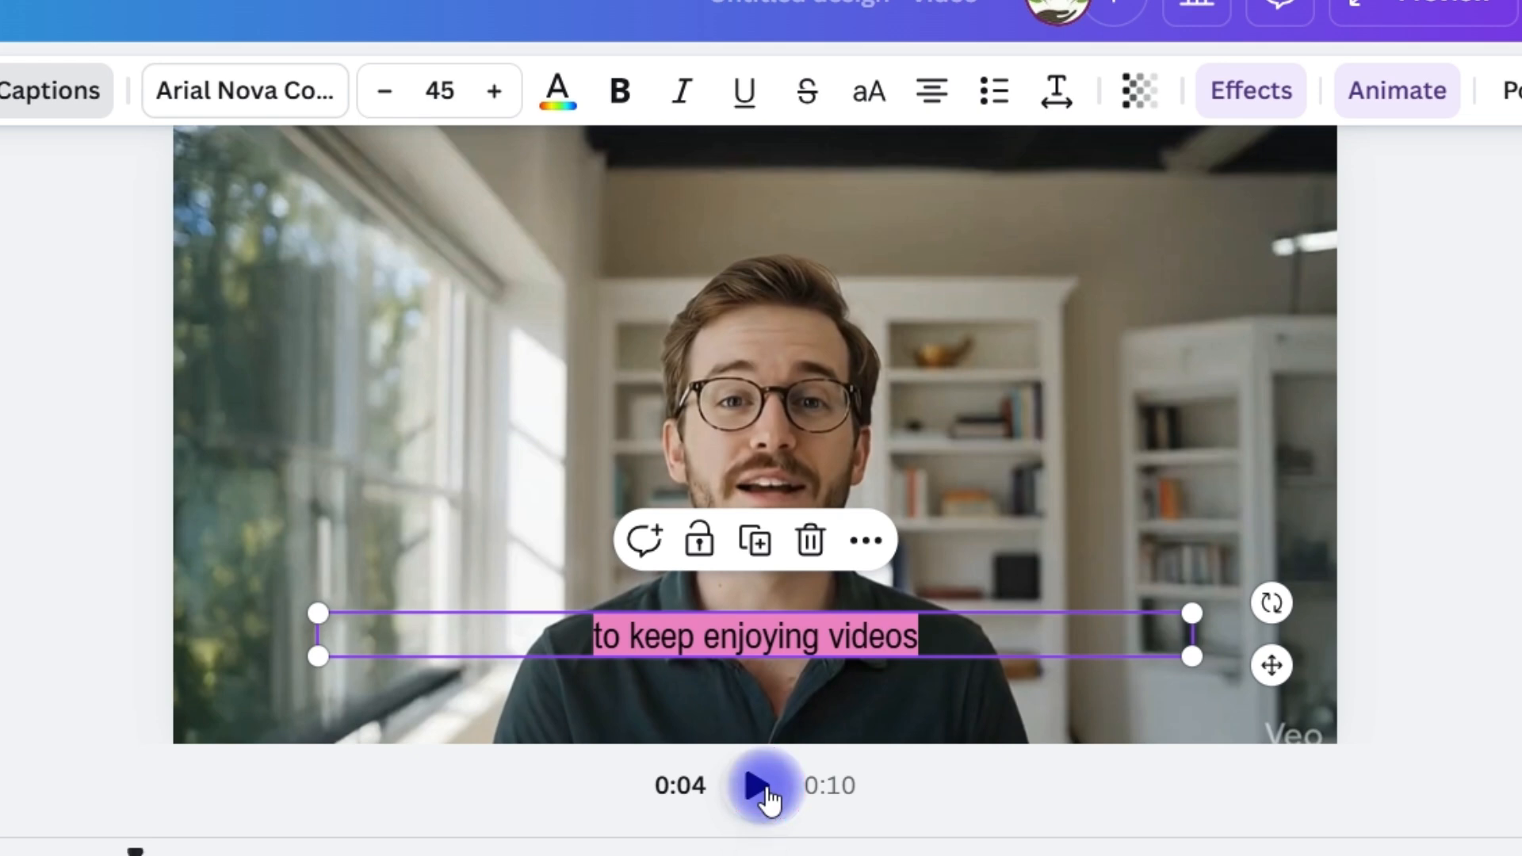
{"action": "left_click", "coordinate": [766, 795]}
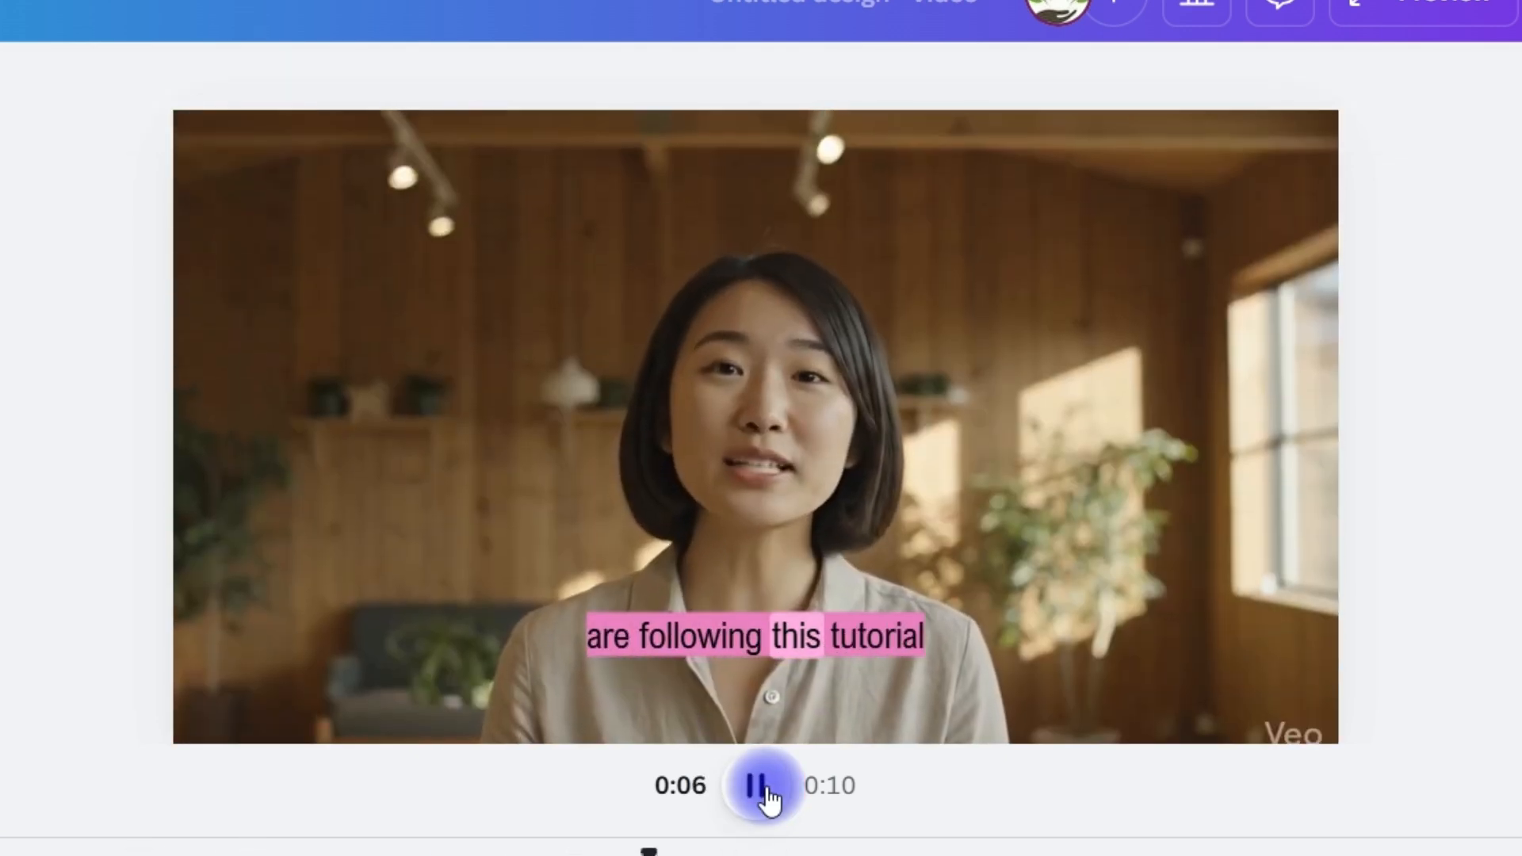
{"action": "left_click", "coordinate": [764, 793]}
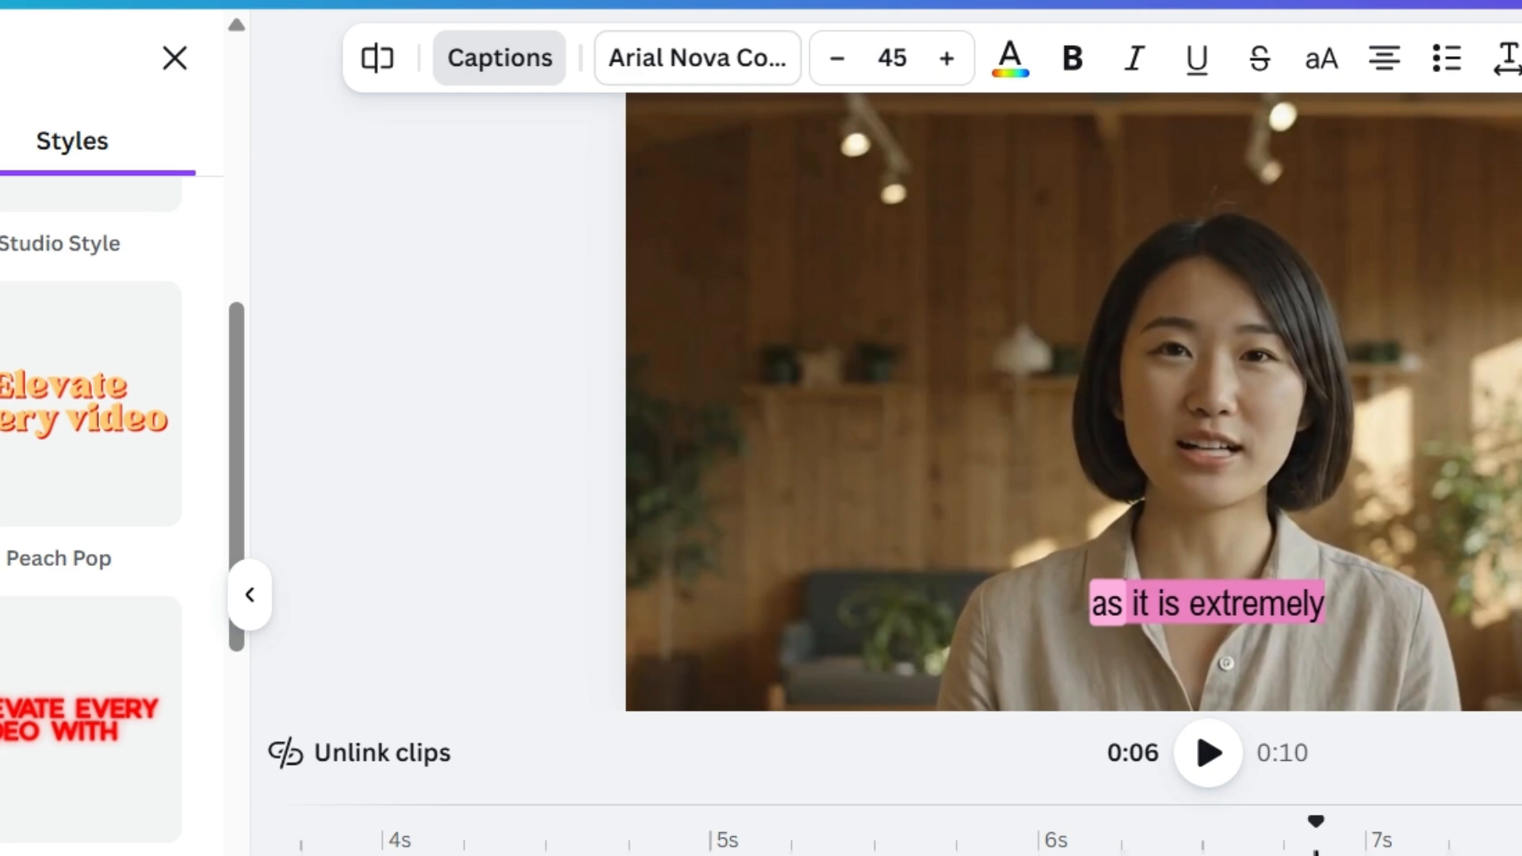
Try the Bold Pop and Editorial caption styles and browse the remaining style options
{"action": "scroll", "coordinate": [214, 330], "scroll_direction": "down", "scroll_amount": 2}
{"action": "left_click", "coordinate": [369, 324]}
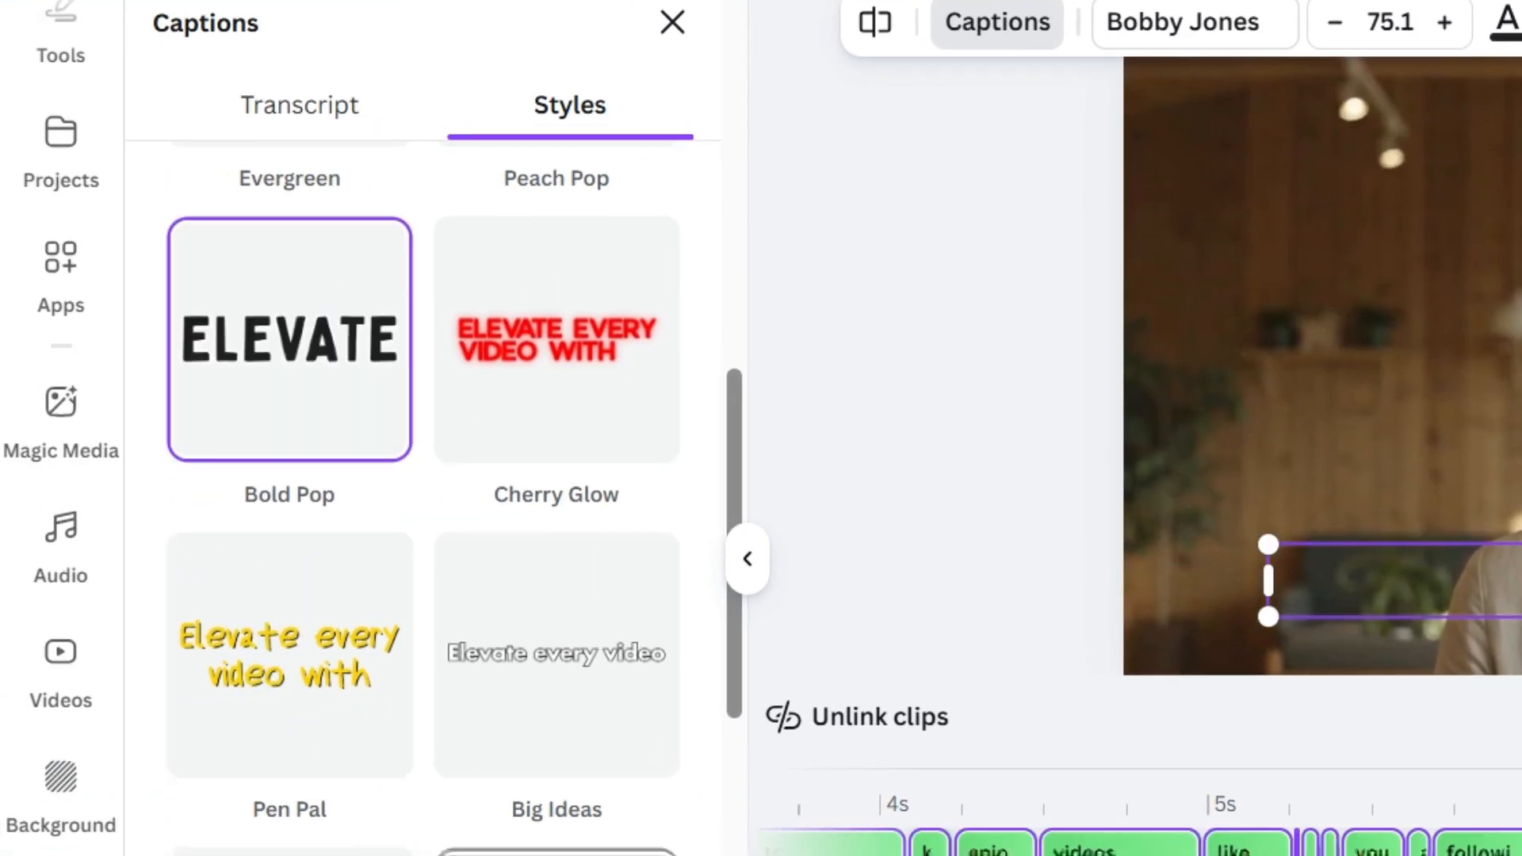
{"action": "scroll", "coordinate": [485, 589], "scroll_direction": "down", "scroll_amount": 6}
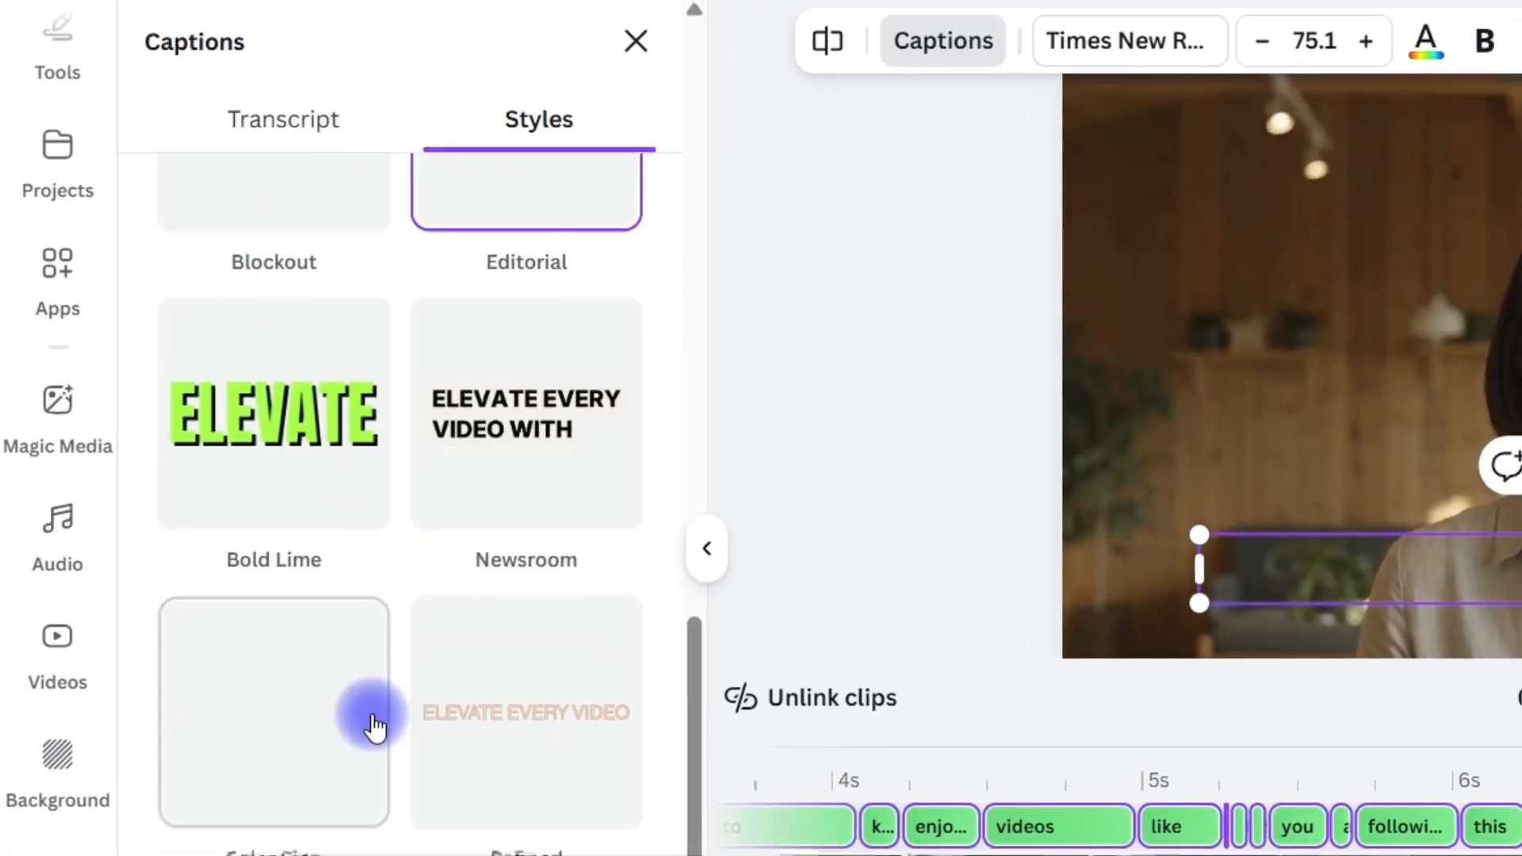
{"action": "scroll", "coordinate": [372, 726], "scroll_direction": "down", "scroll_amount": 3}
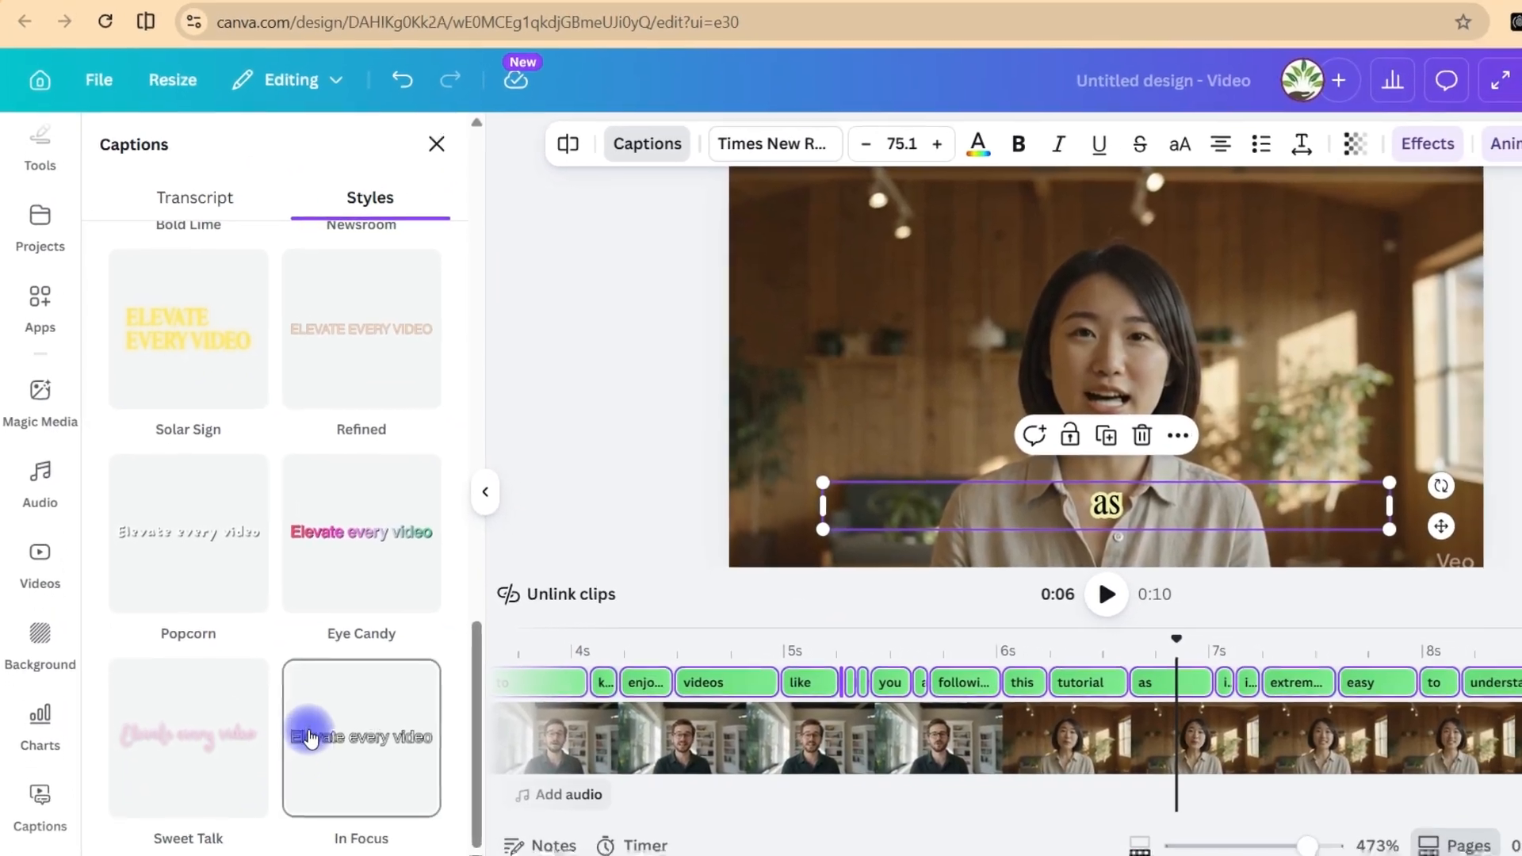
Apply the Bold Lime style to the captions and preview the opening seconds of the video from the start
{"action": "scroll", "coordinate": [305, 547], "scroll_direction": "up", "scroll_amount": 3}
{"action": "left_click", "coordinate": [182, 563]}
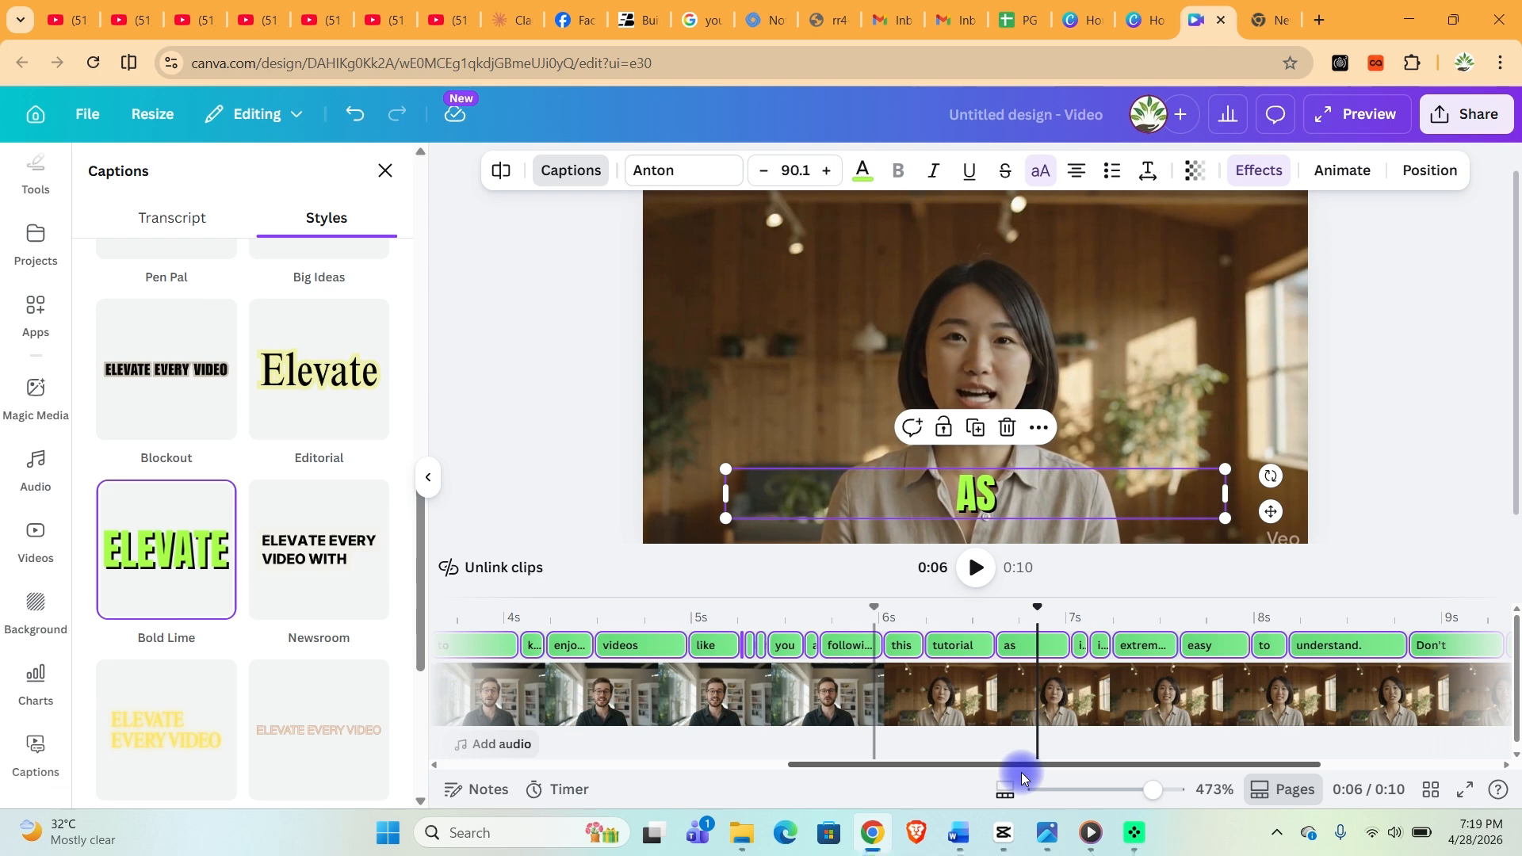
{"action": "left_click_drag", "start_coordinate": [839, 585], "coordinate": [372, 602]}
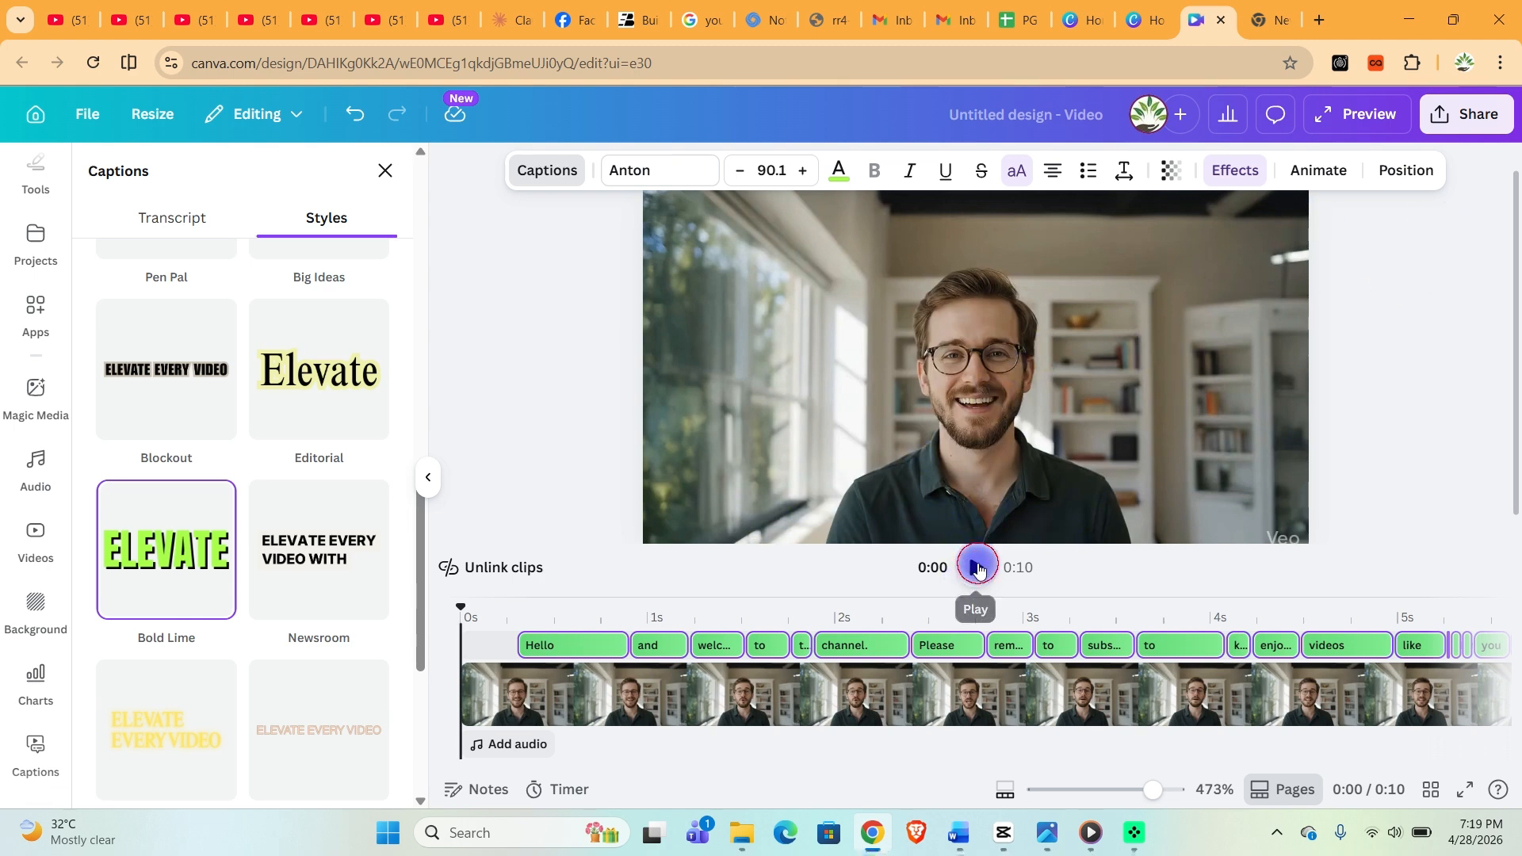
{"action": "left_click", "coordinate": [978, 570]}
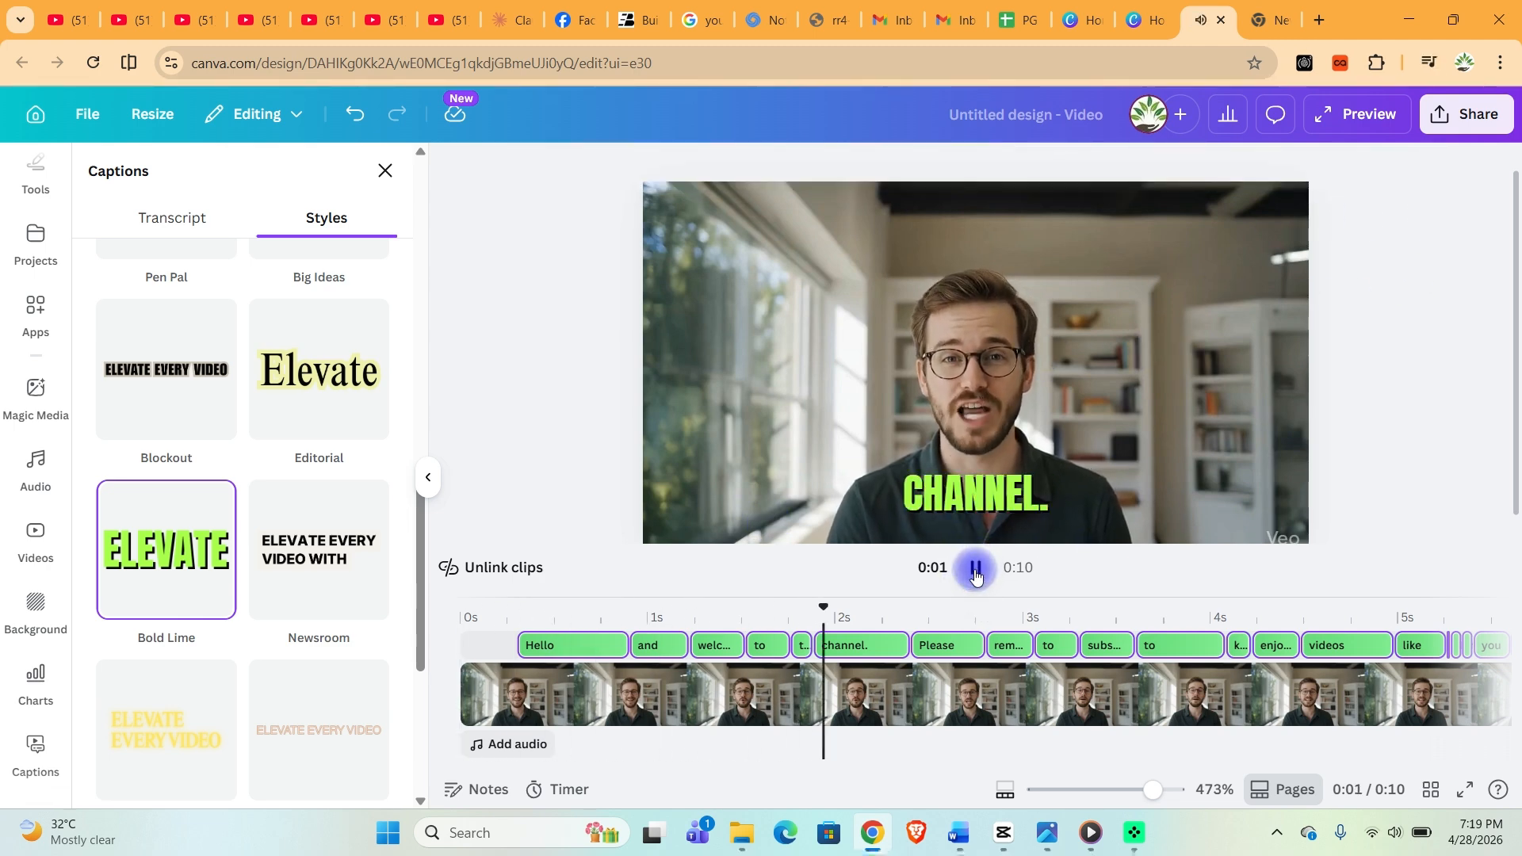
{"action": "left_click", "coordinate": [975, 571]}
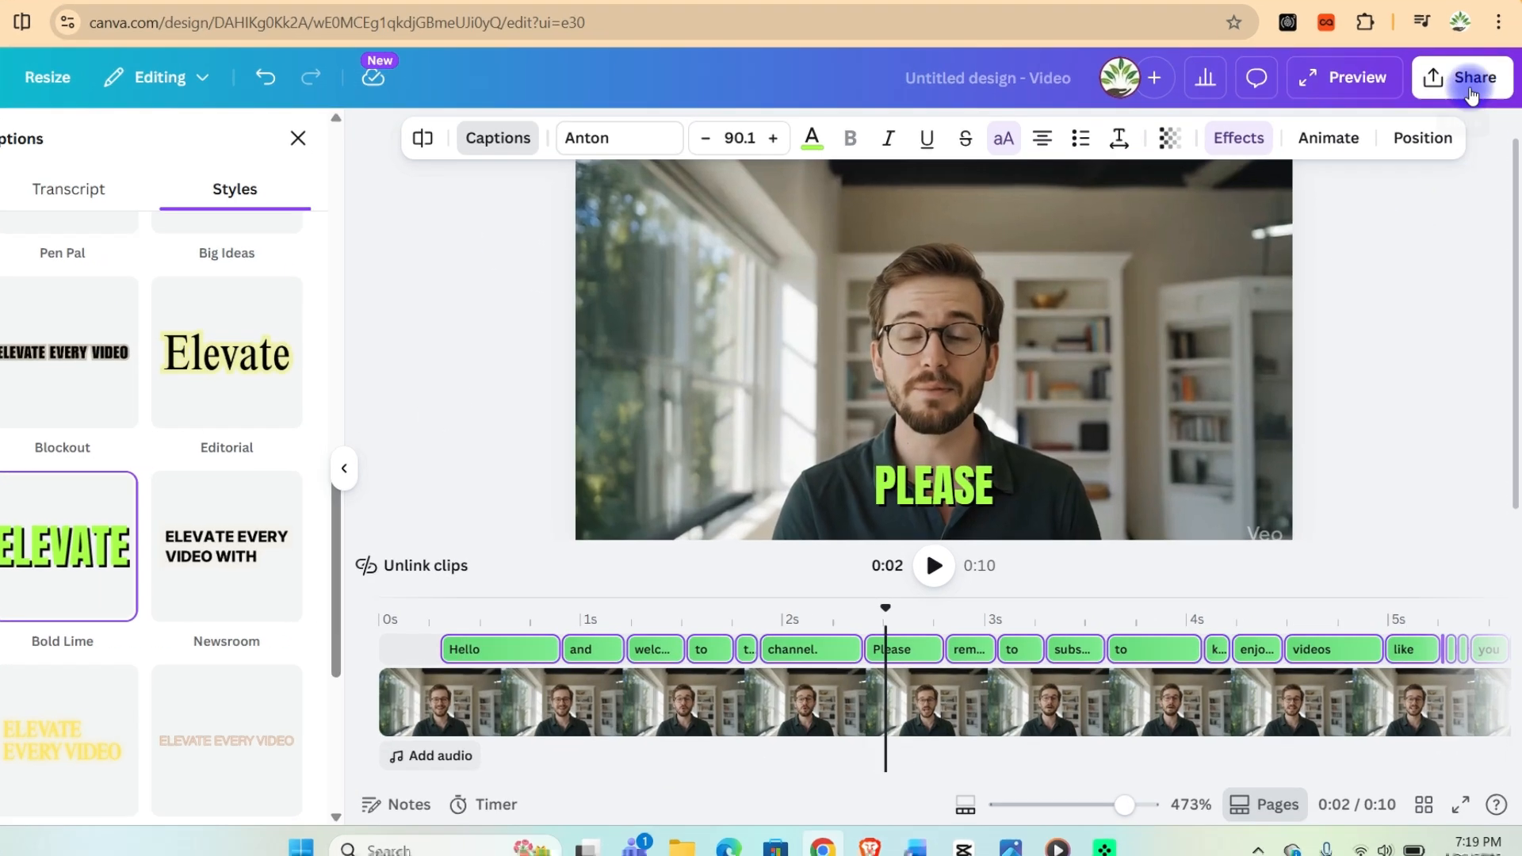
Download the design as an MP4 video at 1080p (HD) and open the downloaded file in Media Player
{"action": "left_click", "coordinate": [1467, 113]}
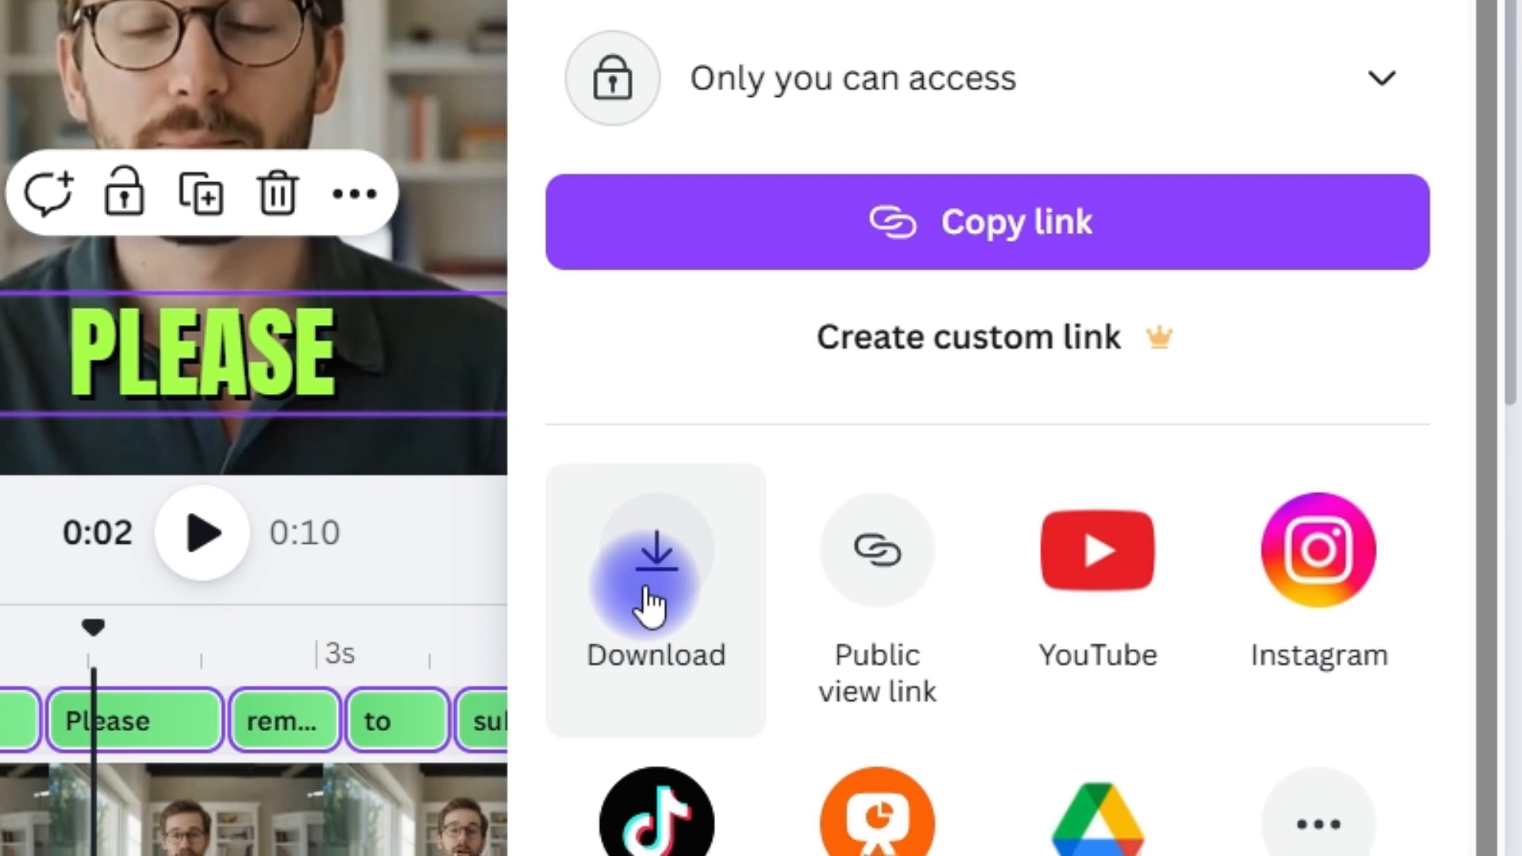
{"action": "left_click", "coordinate": [831, 501]}
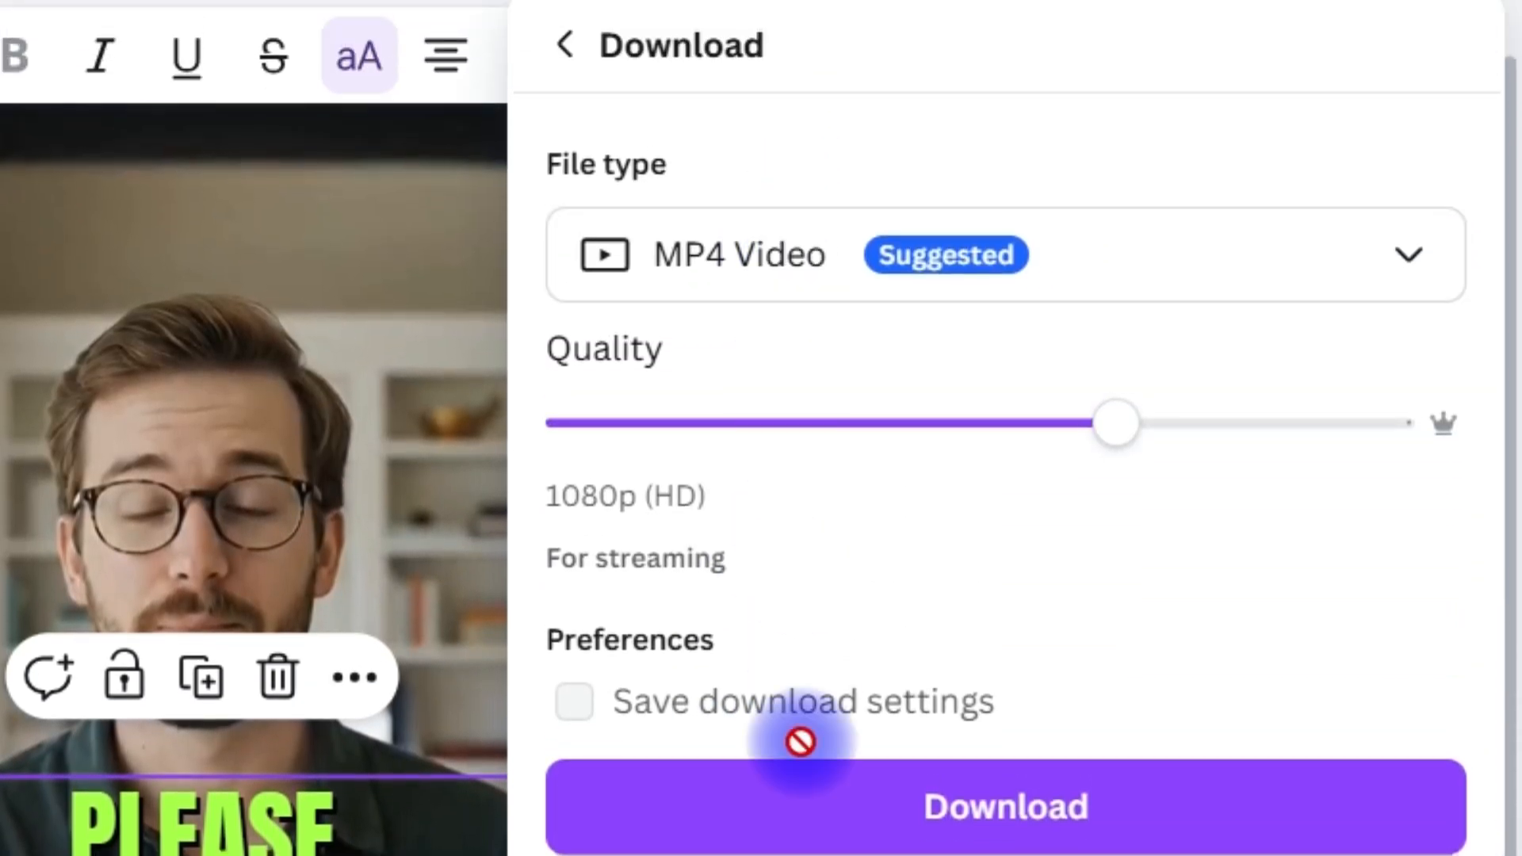
{"action": "left_click", "coordinate": [924, 833]}
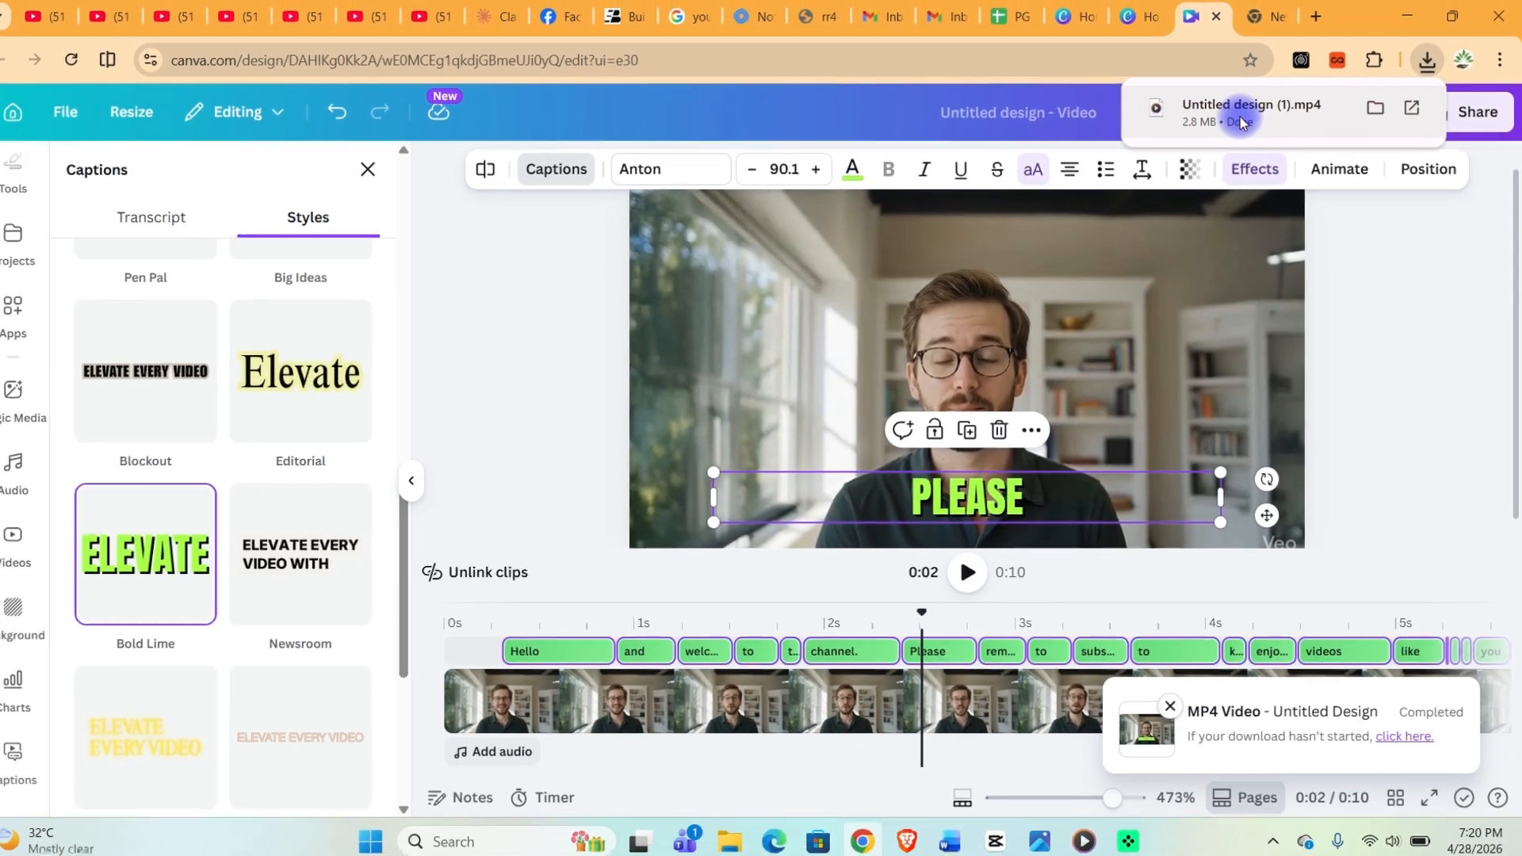
{"action": "left_click", "coordinate": [1229, 117]}
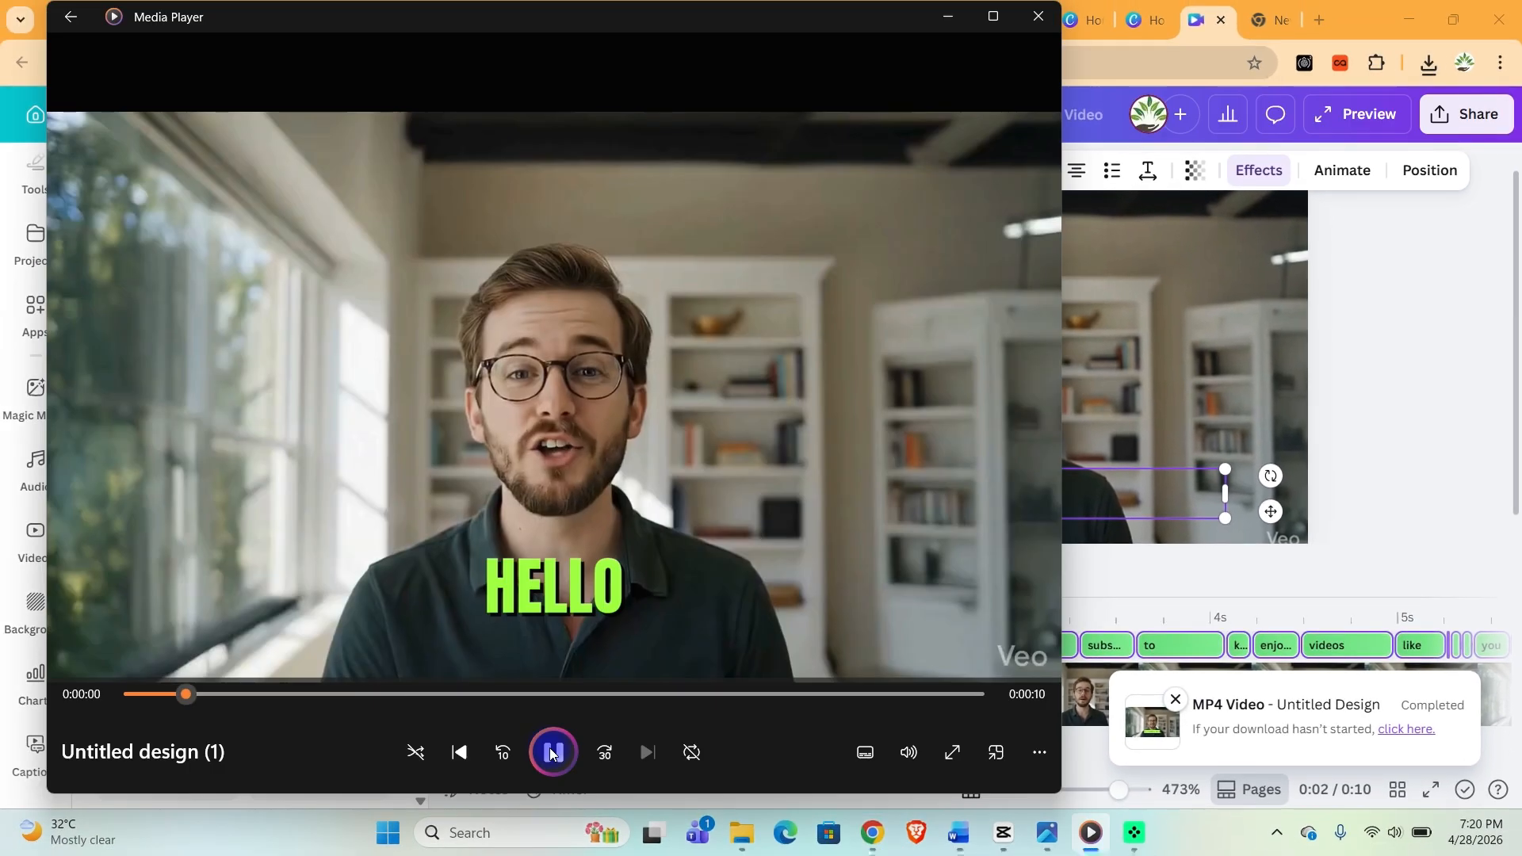